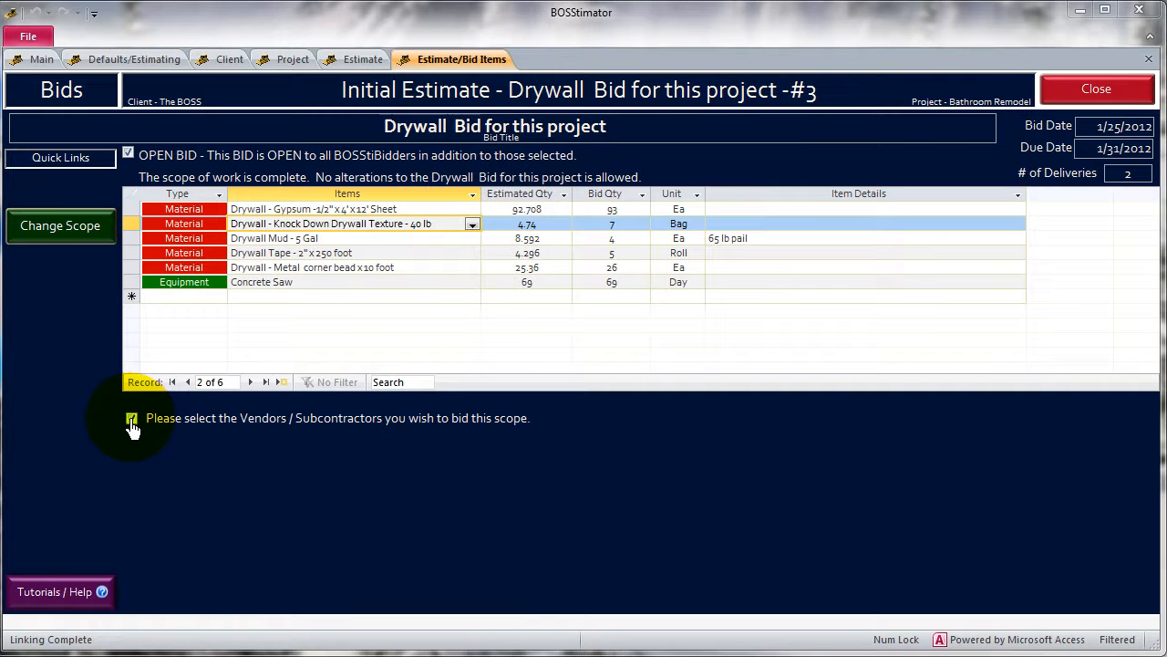
Enable vendor selection for the drywall bid and check which vendors are available for a new bidder record.
left_click(131, 419)
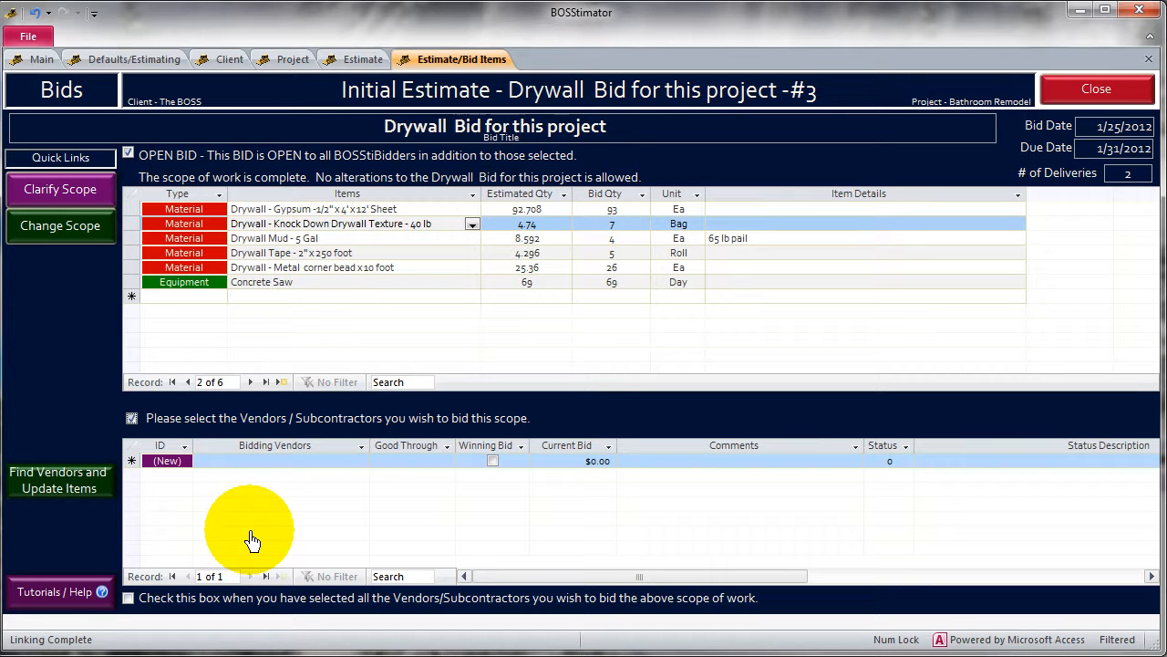
left_click(282, 465)
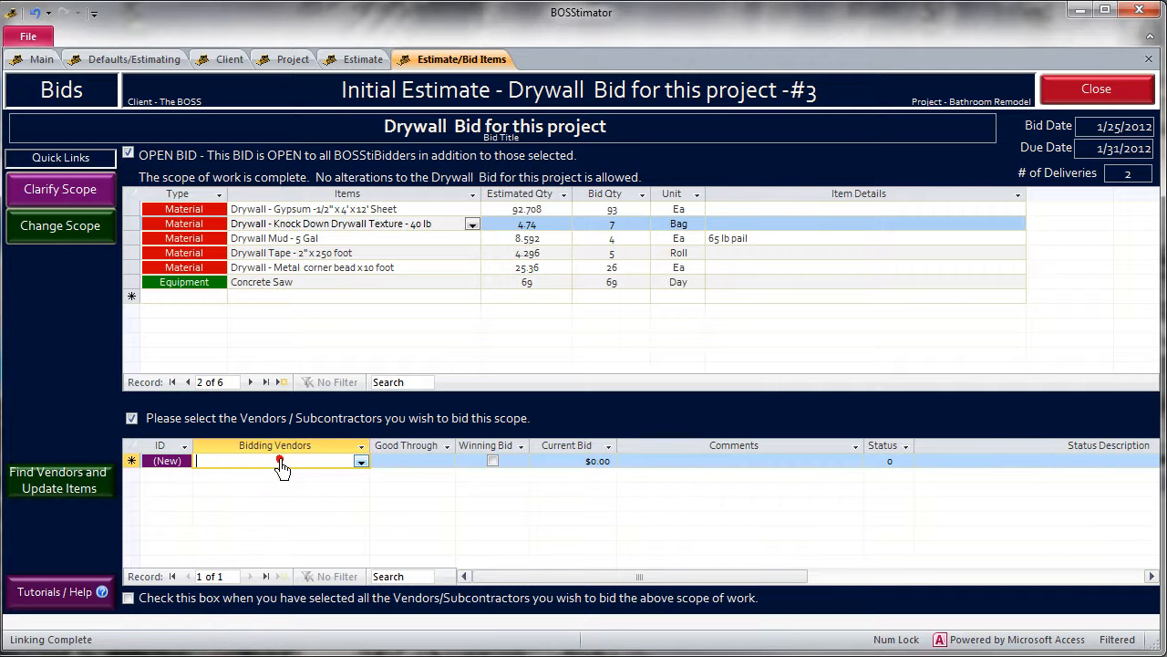
left_click(361, 462)
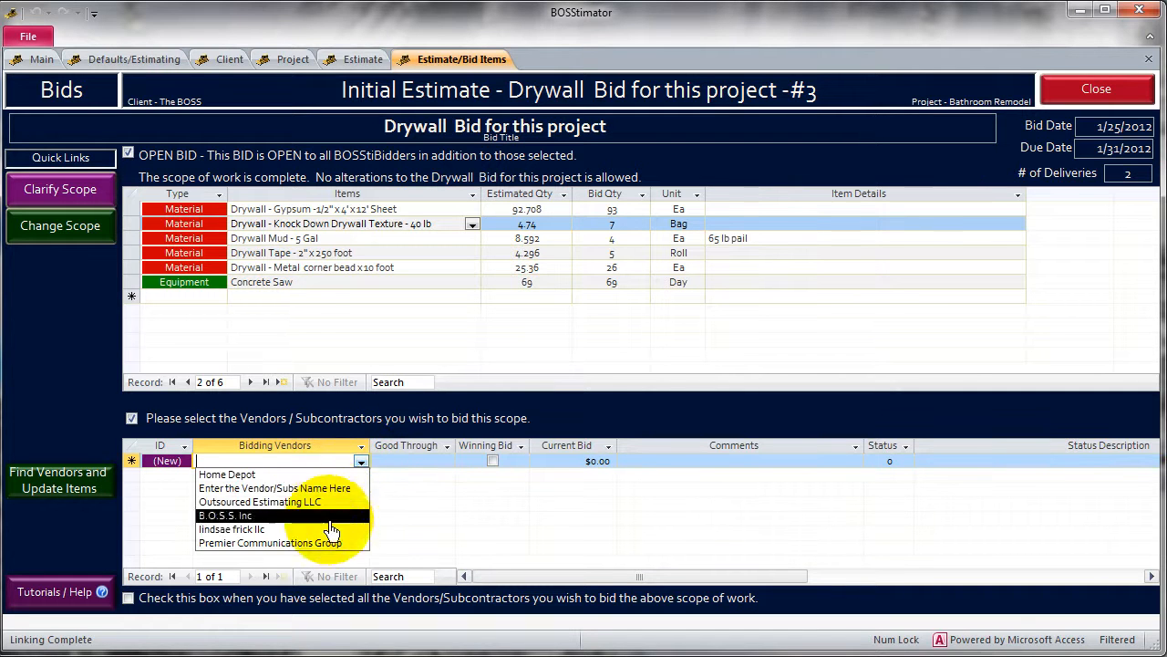
left_click(360, 463)
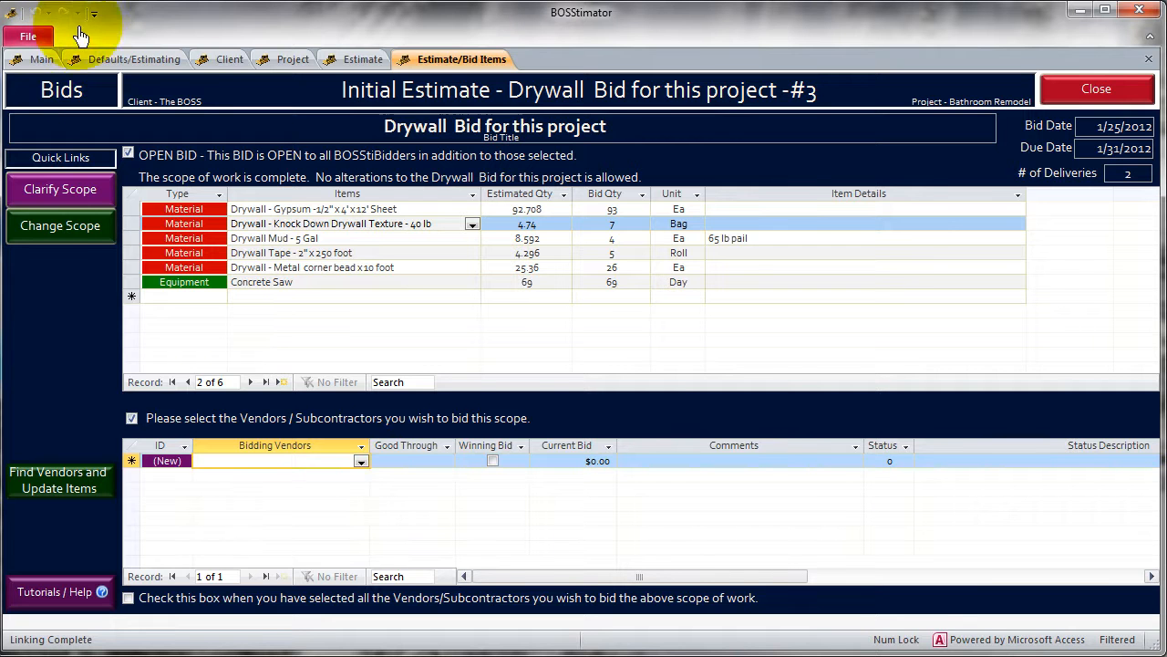
Check the company's subcontractor and vendor list, and fill the drywall bid with the vendors that supply its items.
left_click(111, 64)
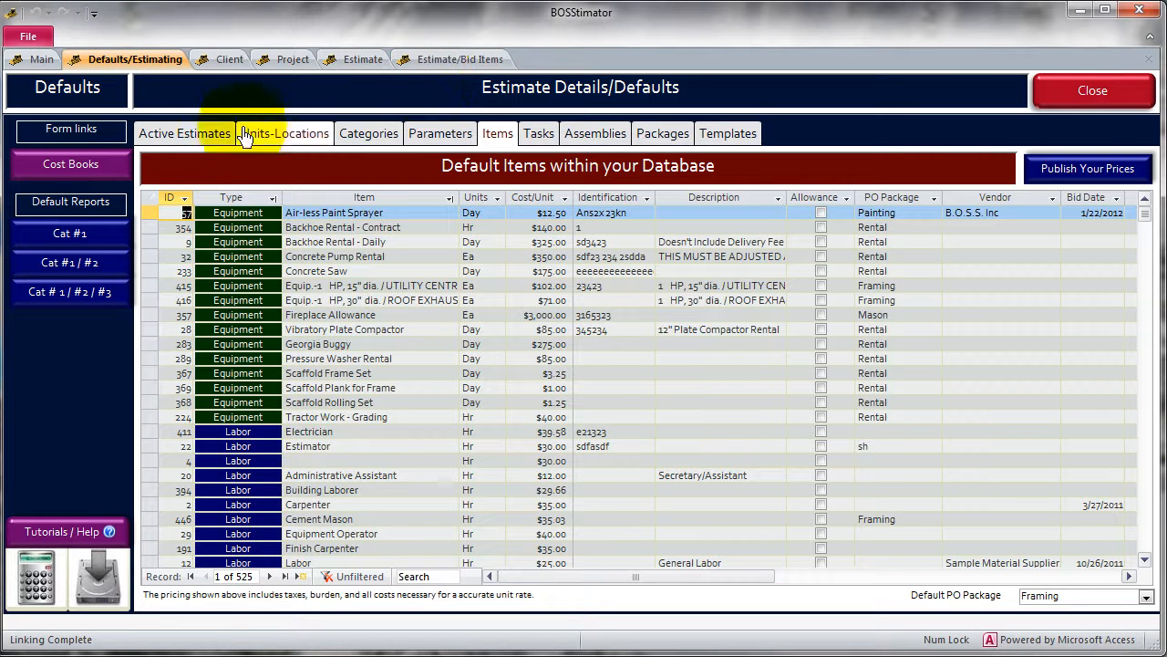
left_click(42, 62)
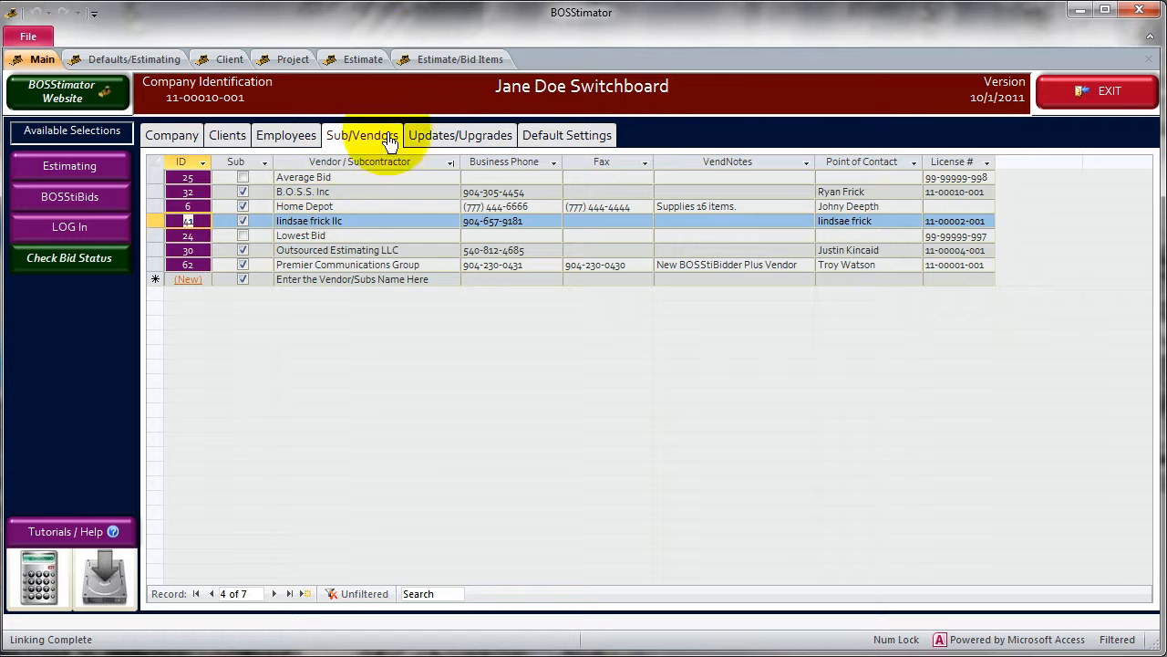
left_click(421, 63)
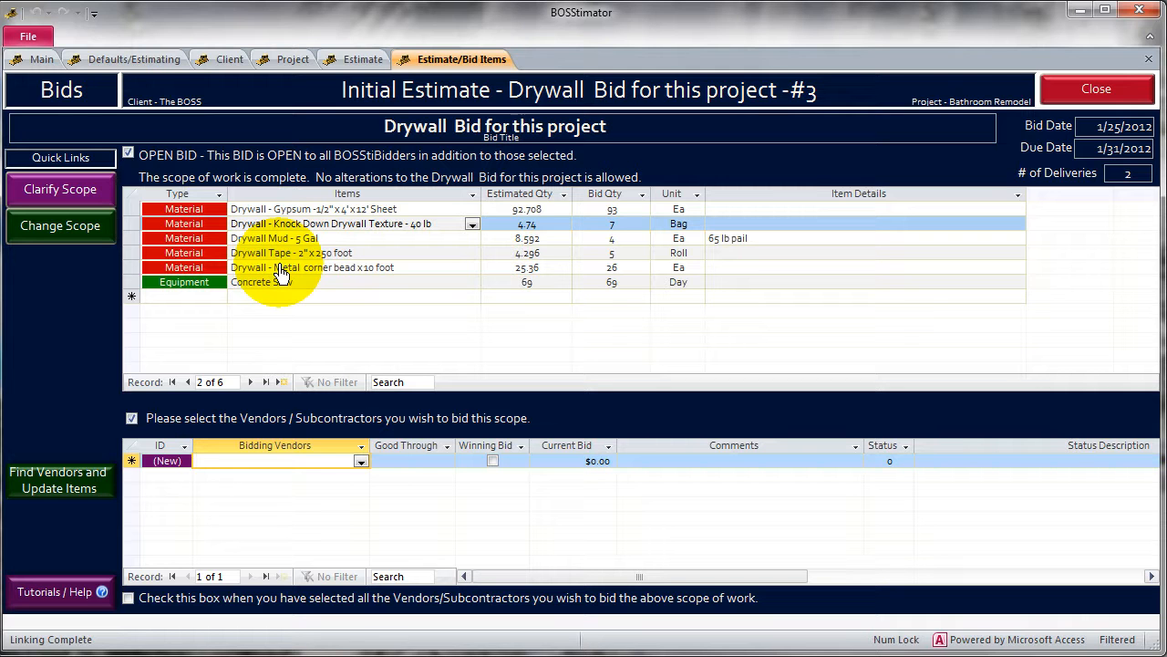
left_click(71, 498)
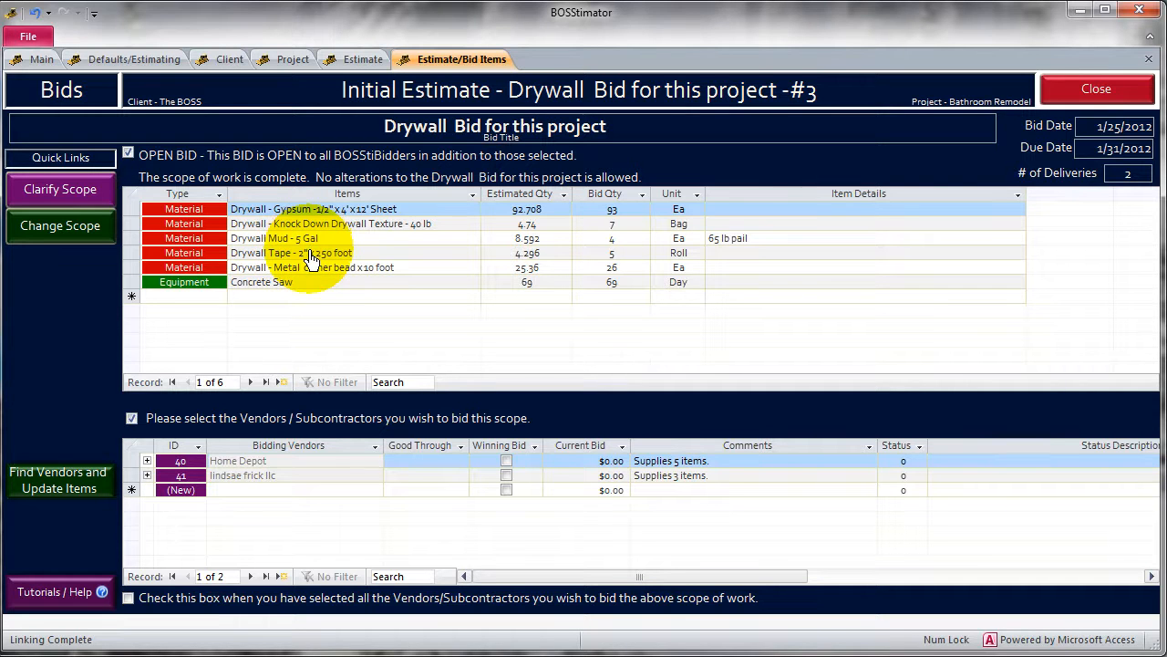
Review the items supplied by Home Depot in its vendor record, and return to the drywall bid.
left_click(40, 59)
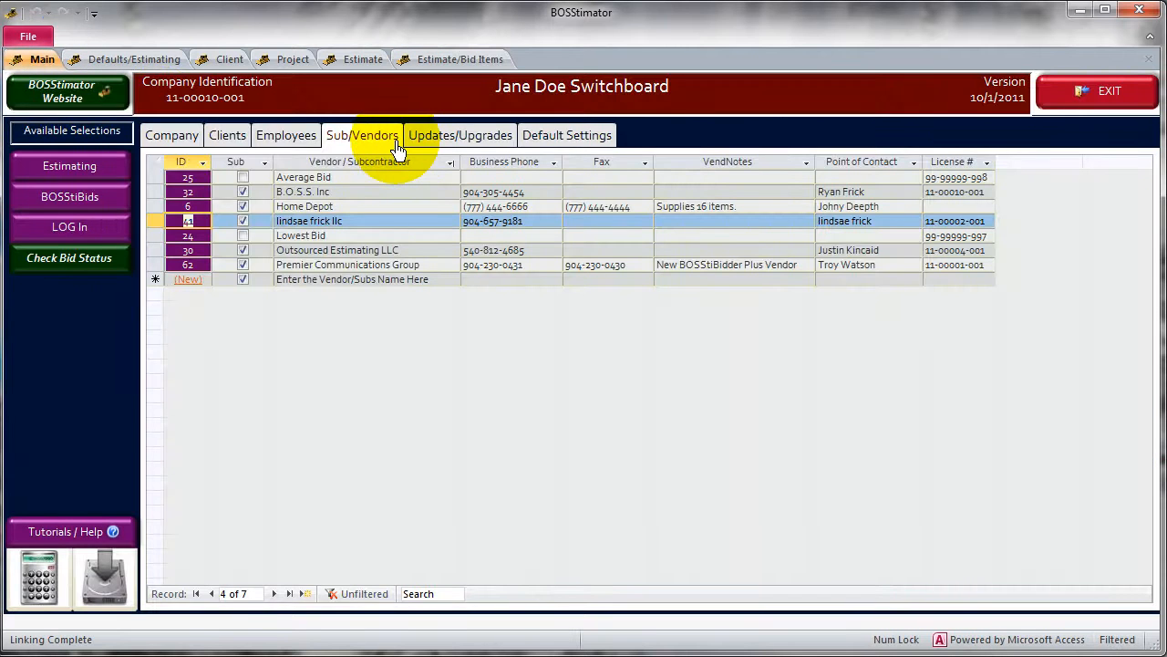
left_click(333, 206)
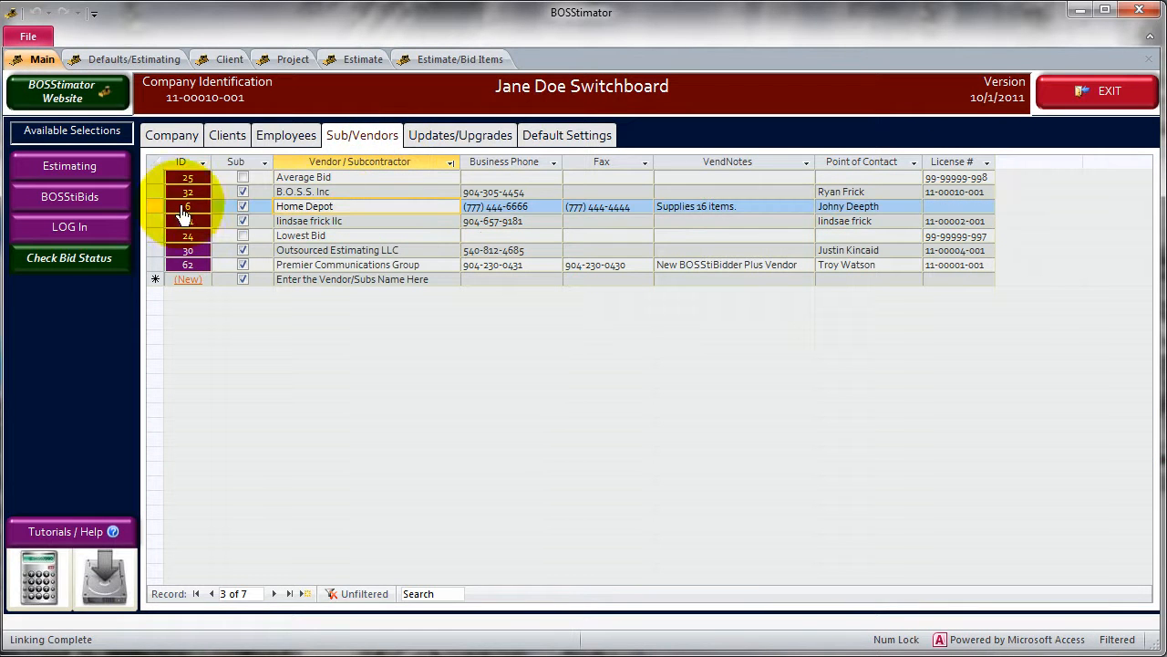
left_click(188, 207)
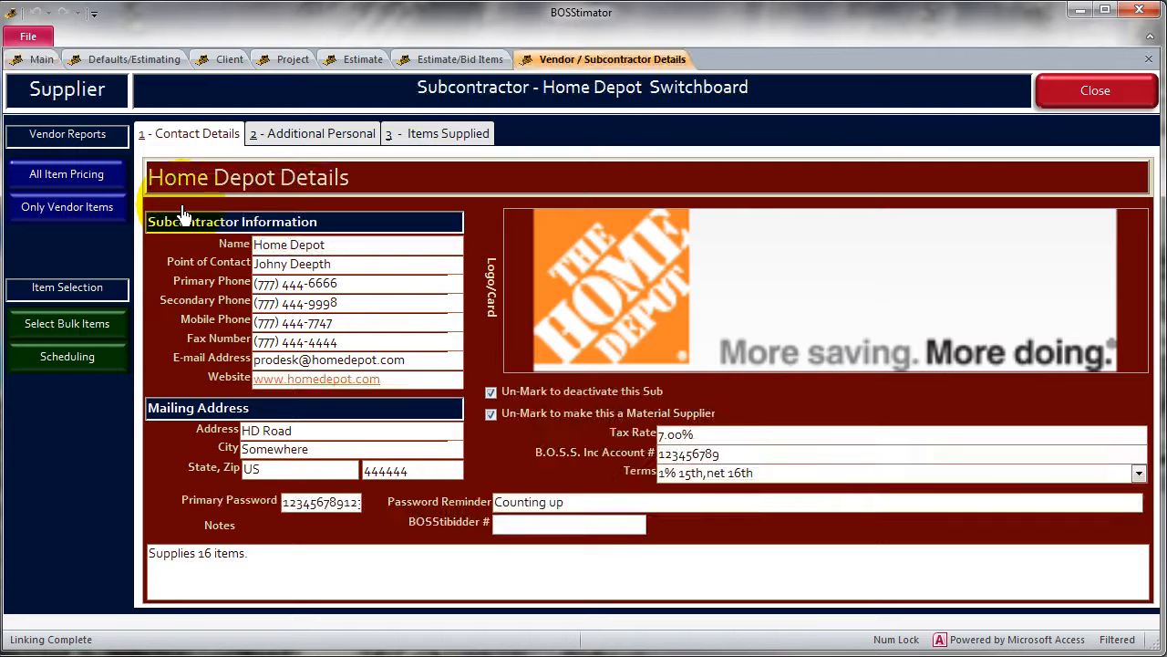
left_click(415, 139)
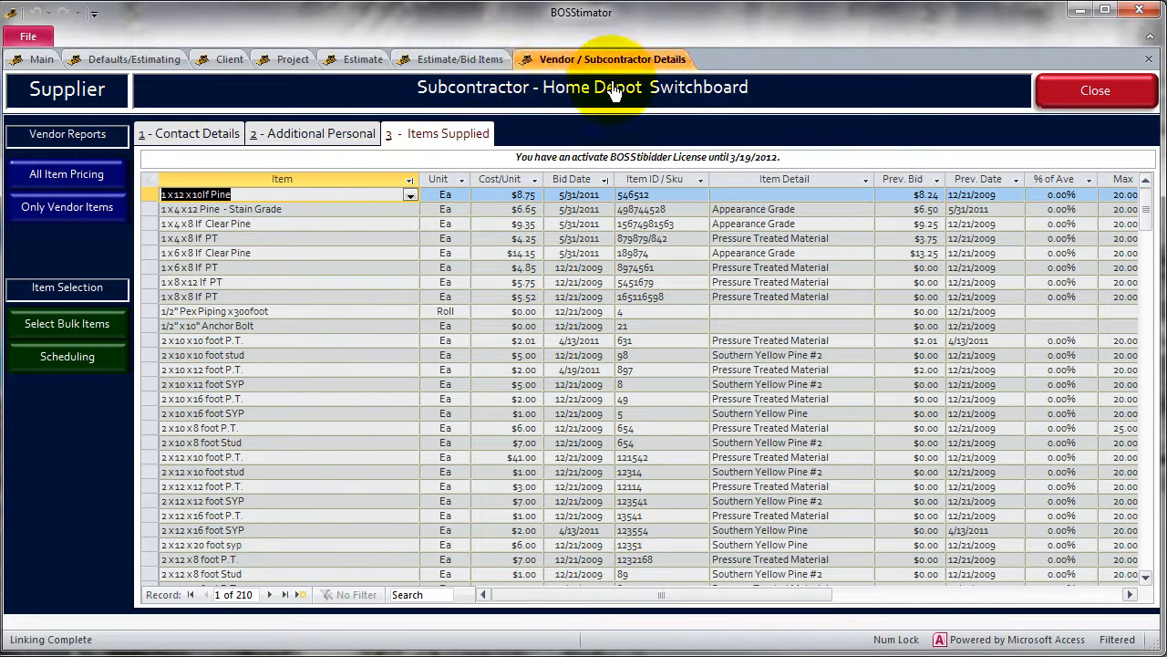
left_click(1065, 87)
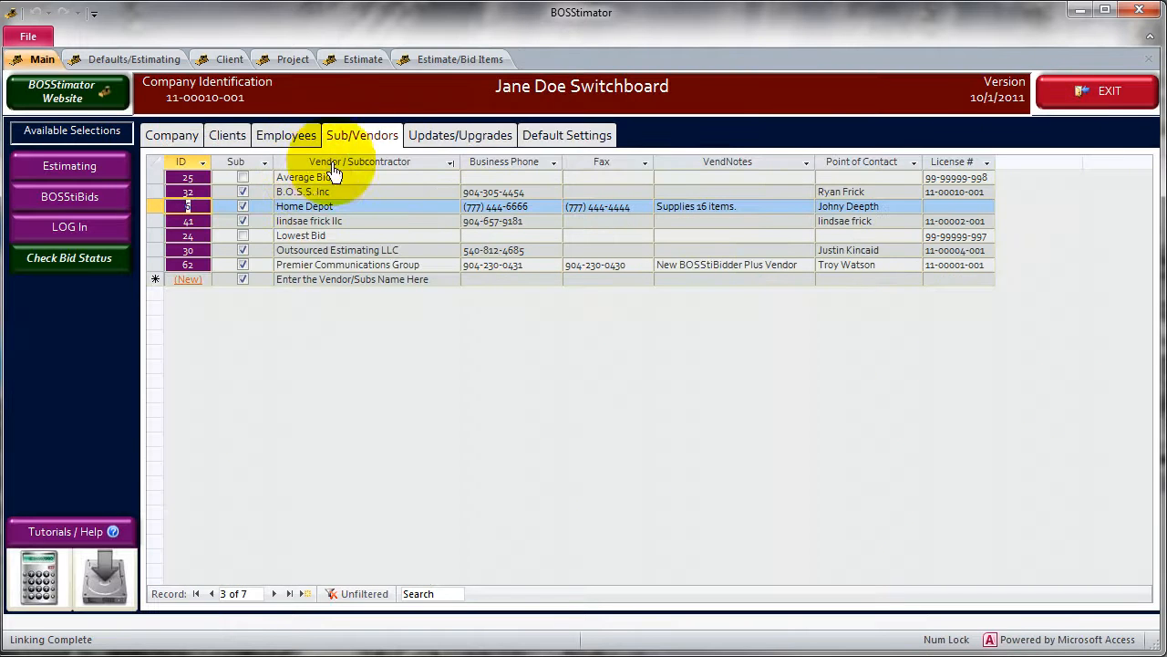
left_click(428, 58)
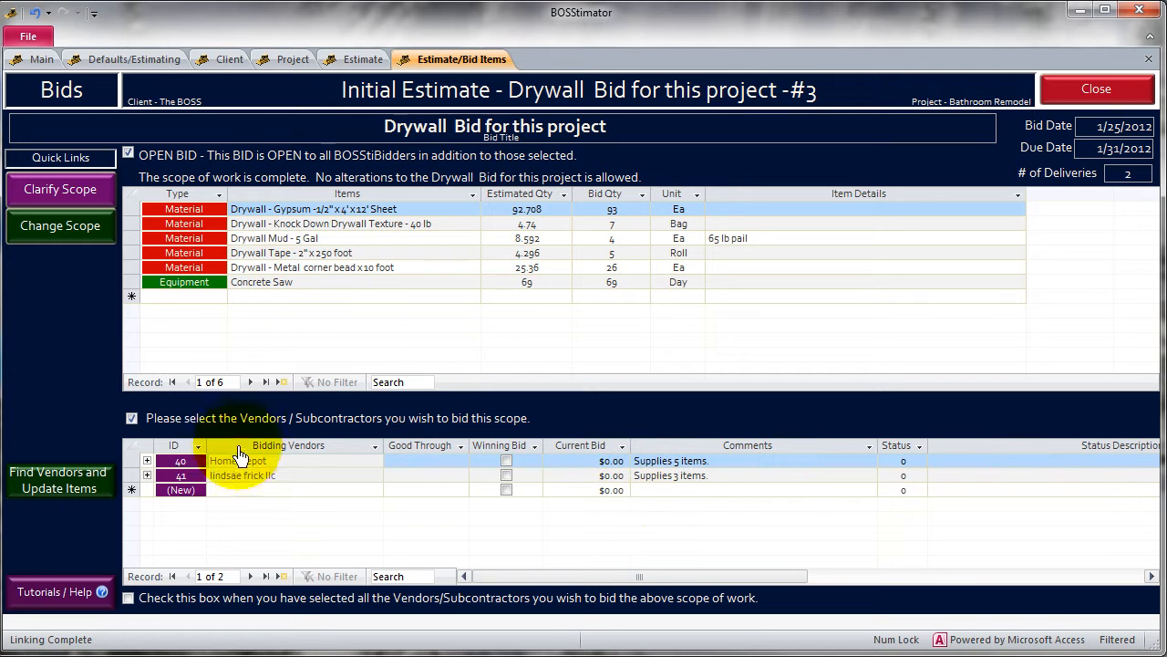
Review the item pricing in the bid forms of Home Depot and the second bidding vendor, closing each without saving.
left_click(181, 467)
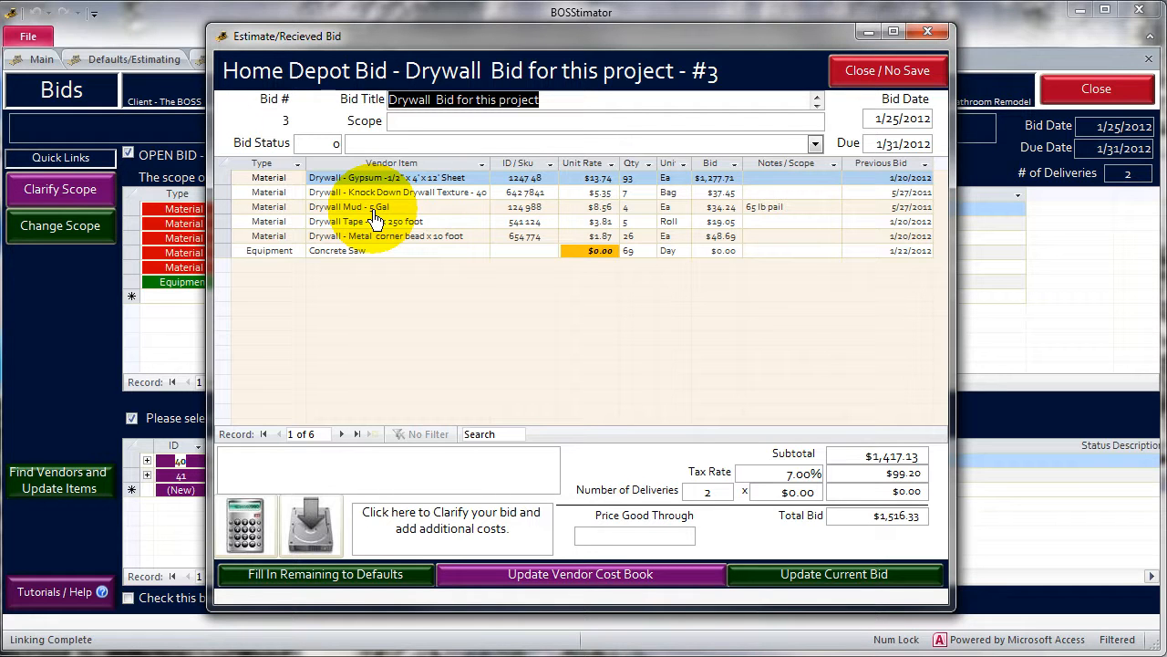
left_click(912, 69)
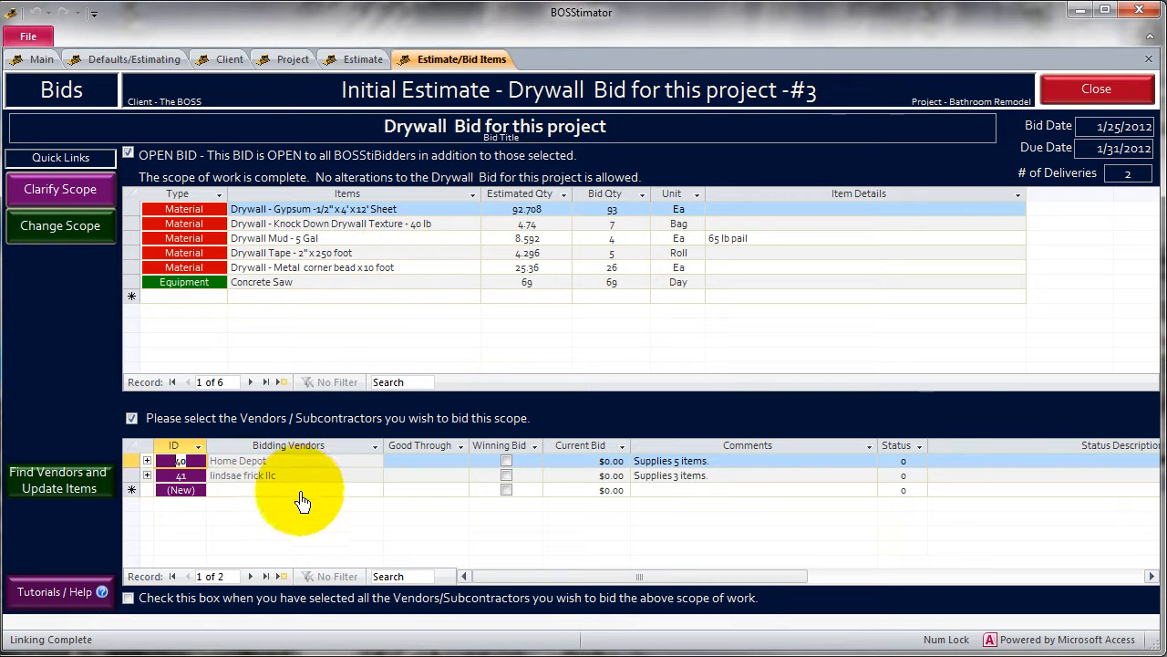
left_click(179, 477)
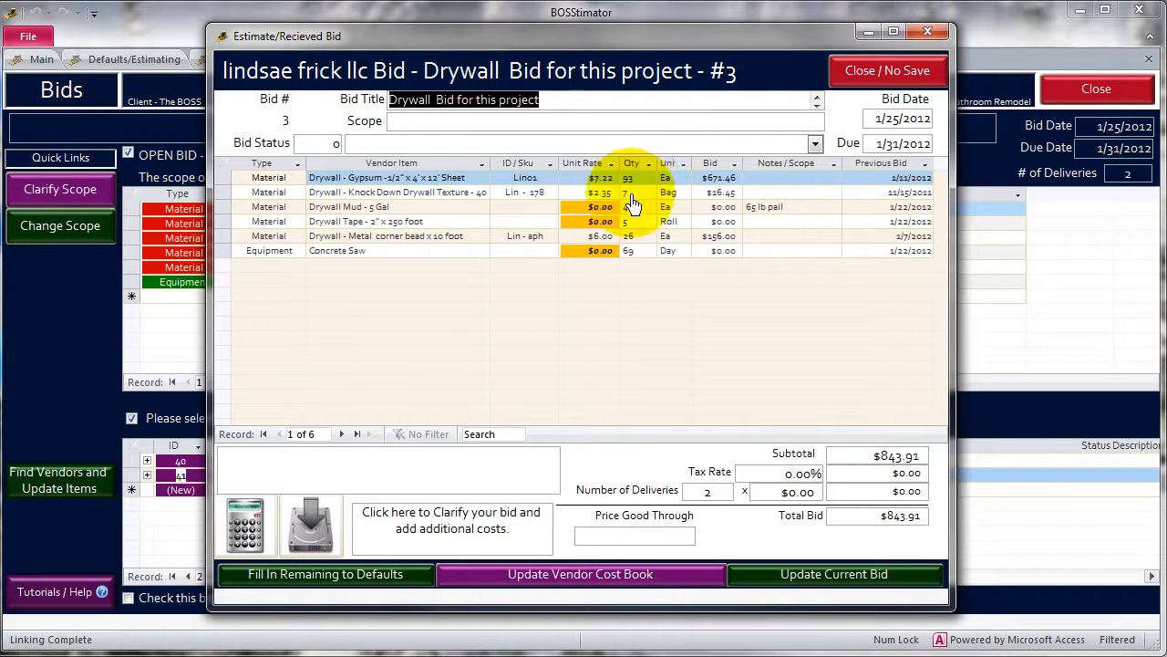
left_click_drag(616, 42, 644, 345)
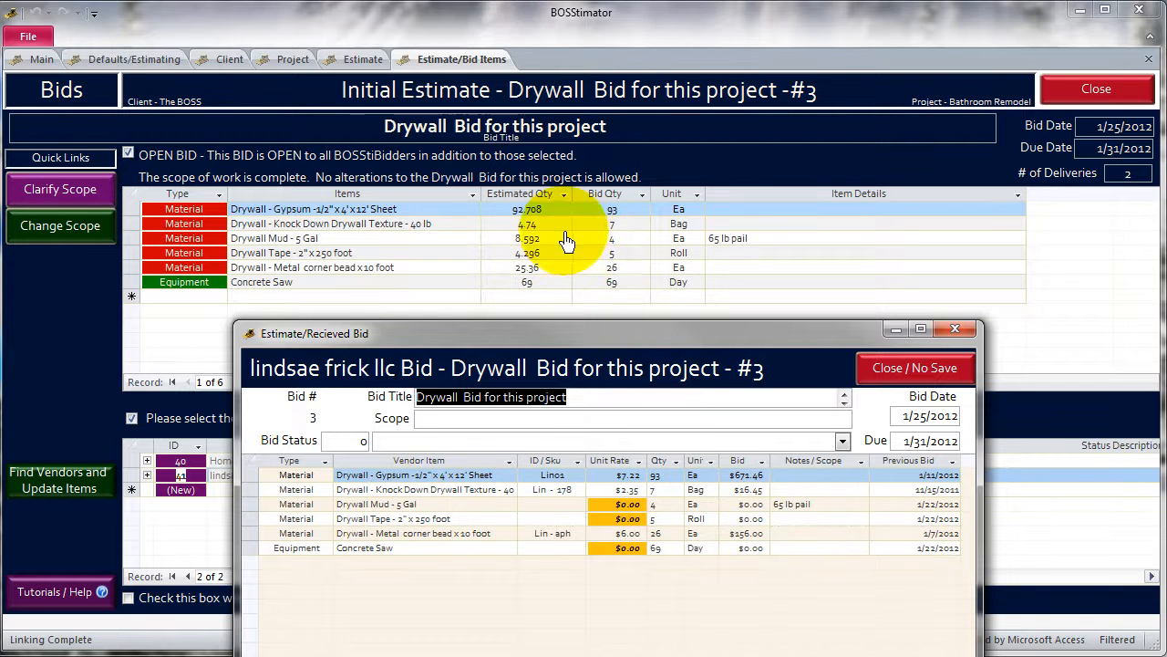
left_click_drag(654, 340, 617, 83)
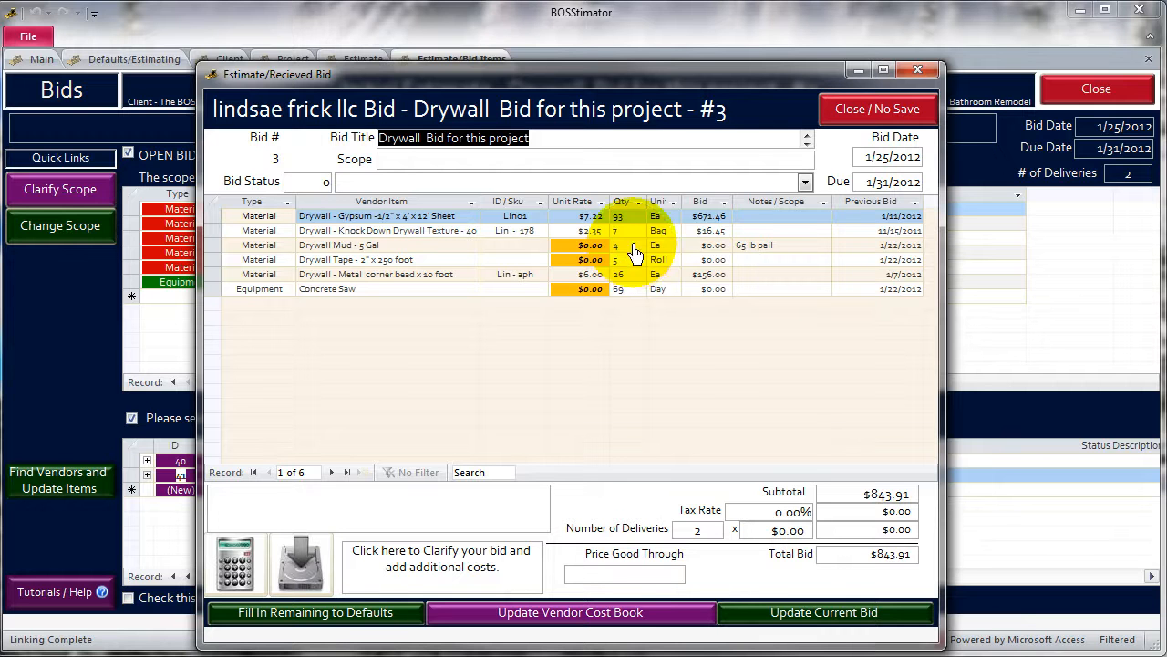
left_click(881, 109)
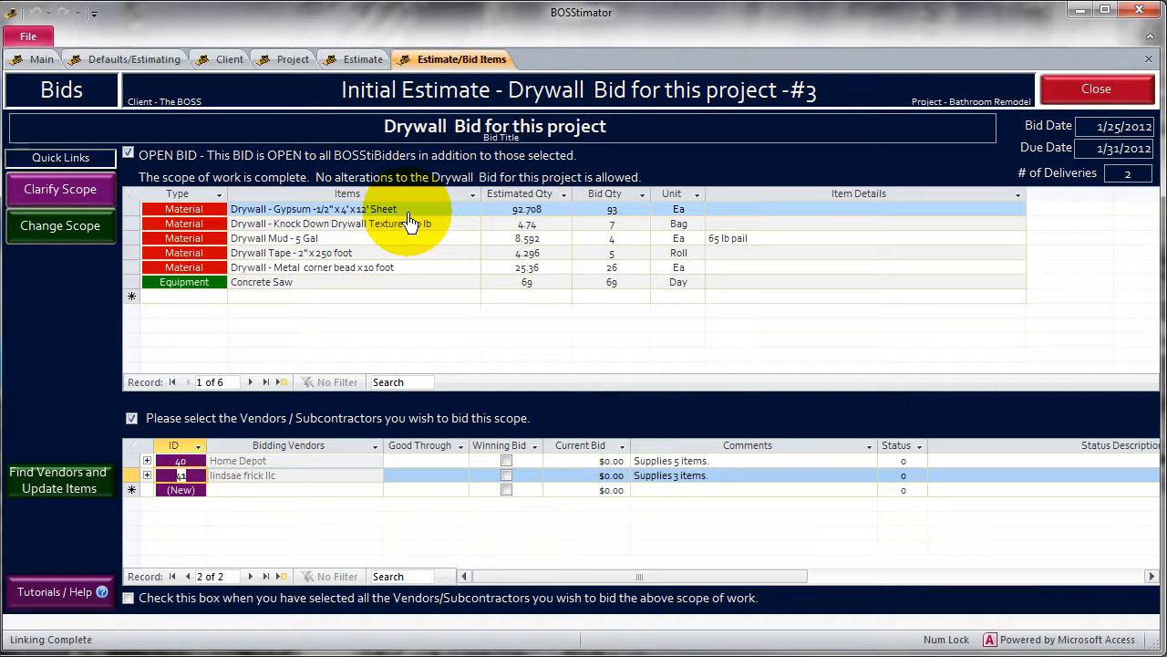
Add Outsourced Estimating LLC as a bidding vendor and review its bid form without saving.
left_click(286, 493)
left_click(374, 491)
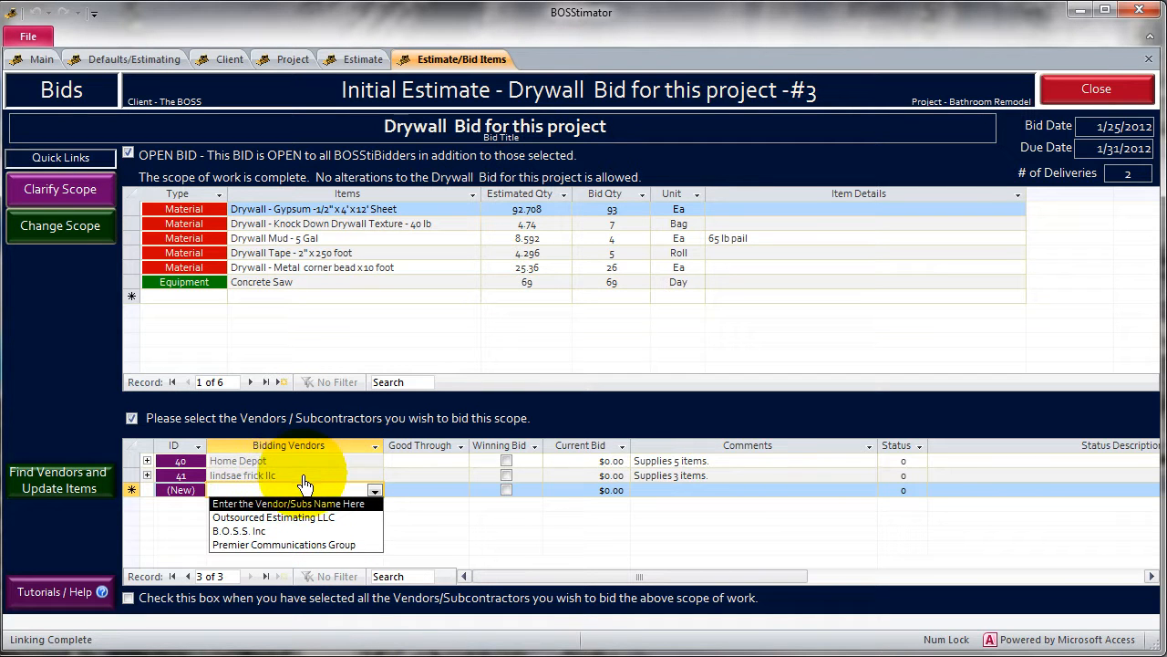
left_click(266, 517)
key("Tab")
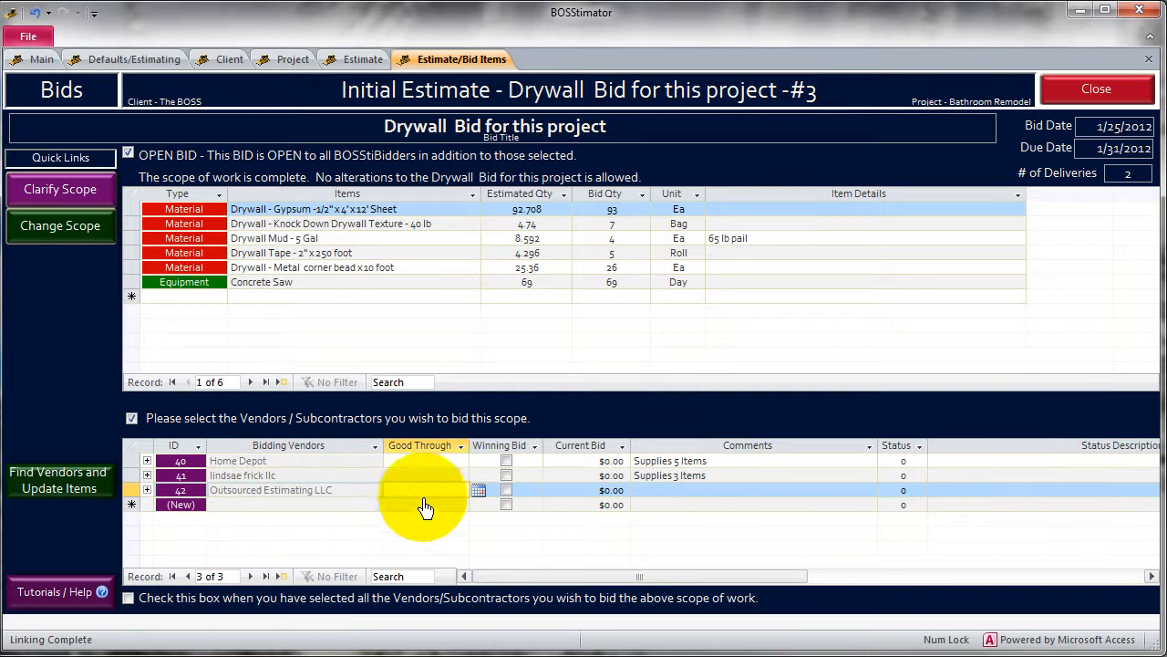
left_click(664, 493)
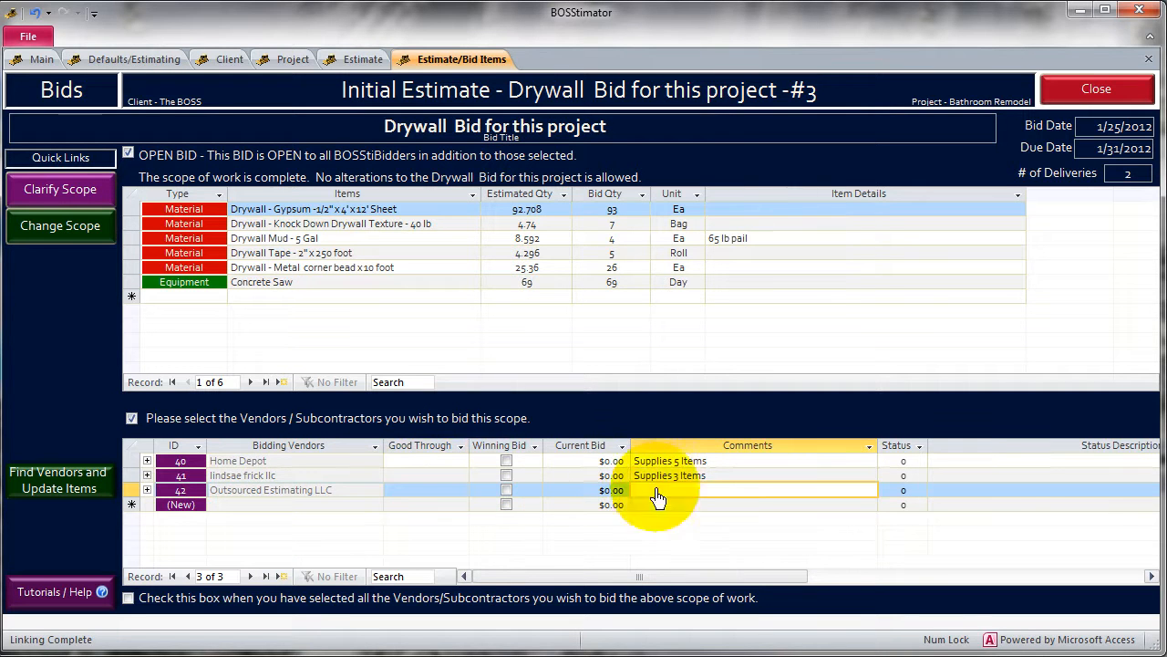
left_click(190, 493)
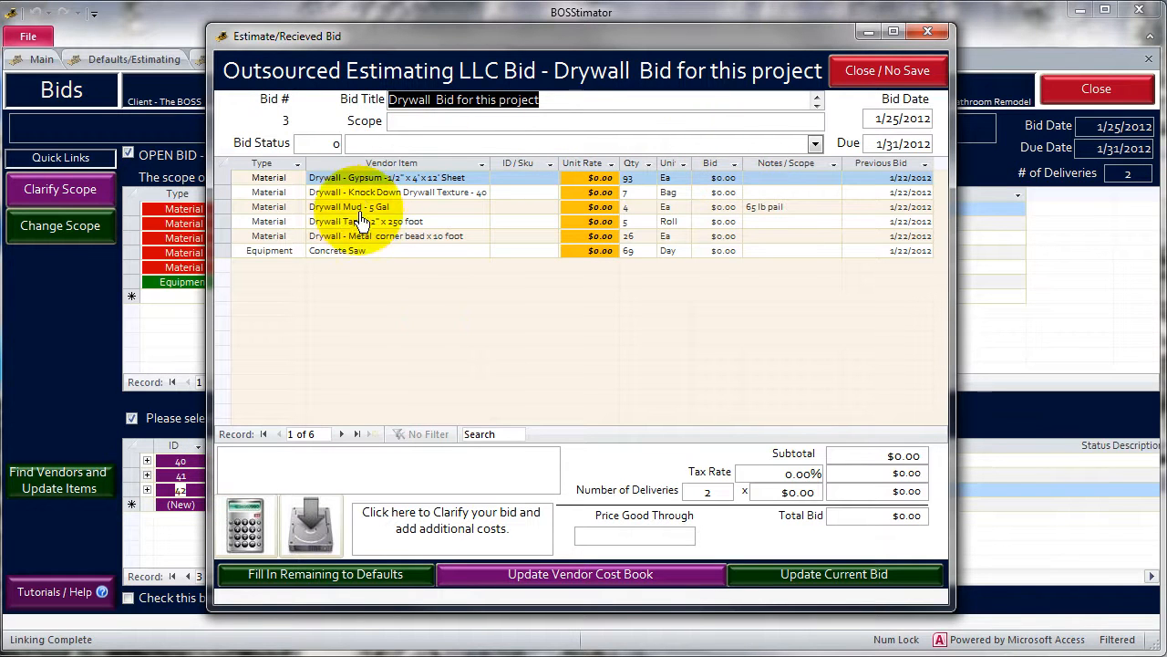
left_click(886, 87)
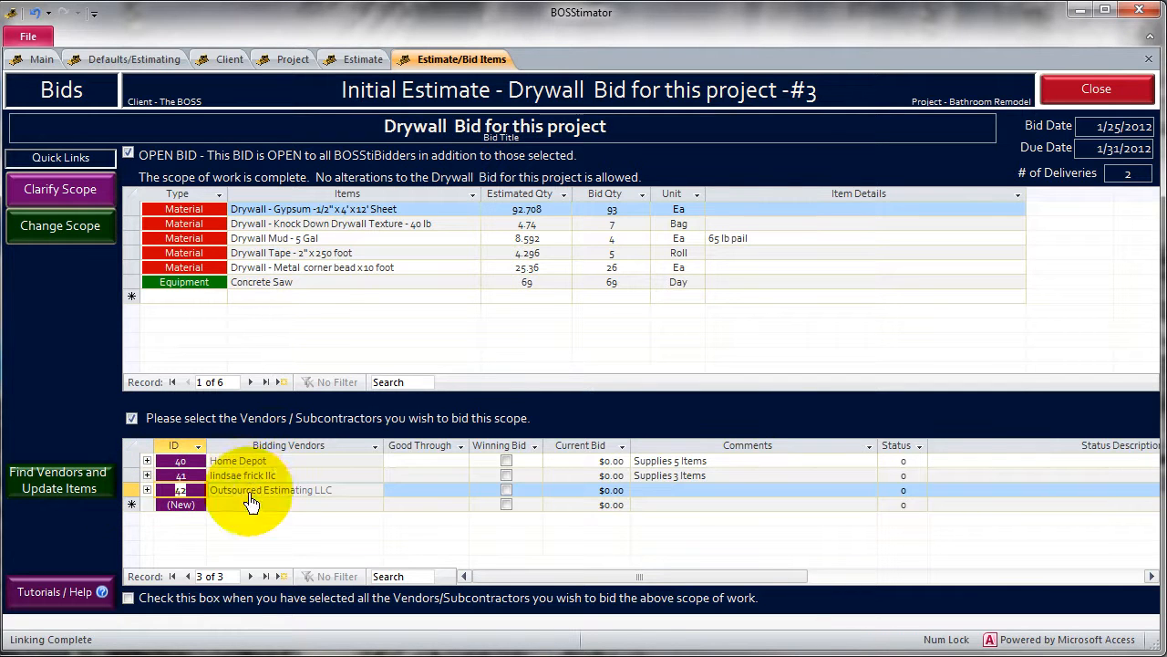
Delete the Outsourced Estimating LLC record from the bidding vendors.
left_click(132, 493)
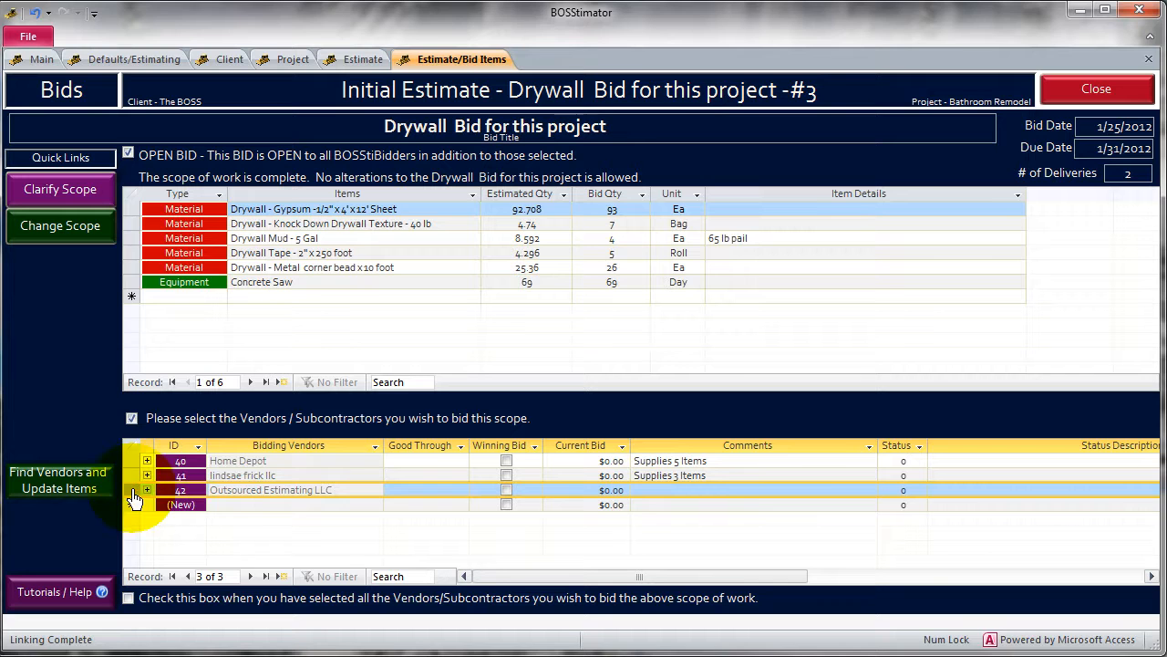
key("Delete")
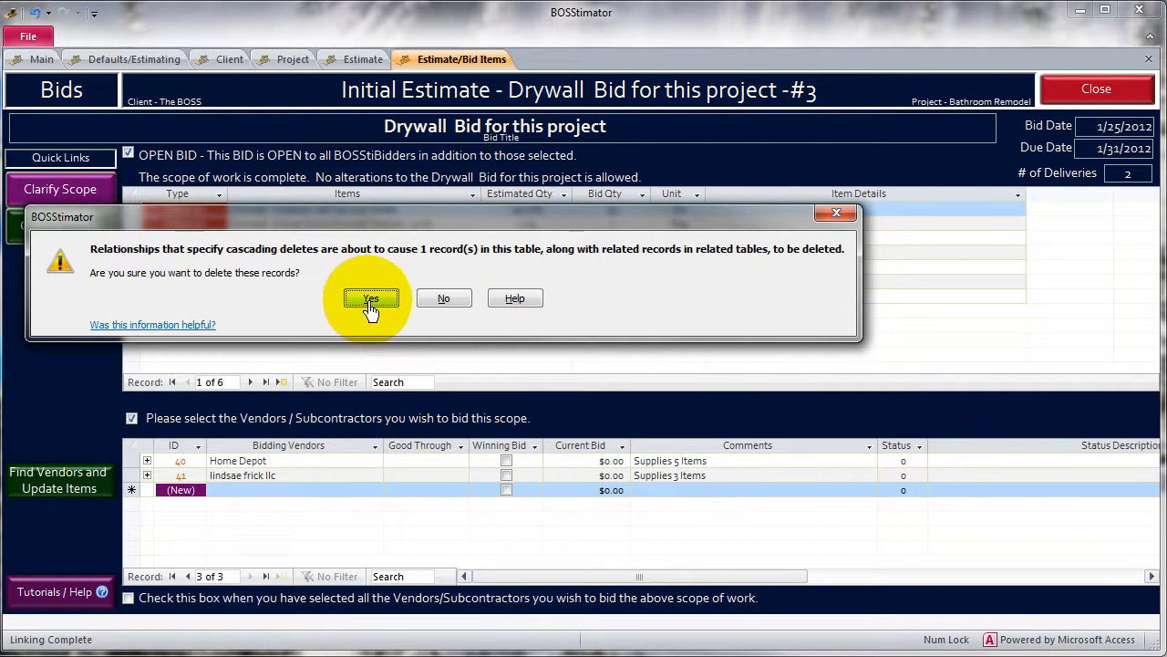
left_click(370, 299)
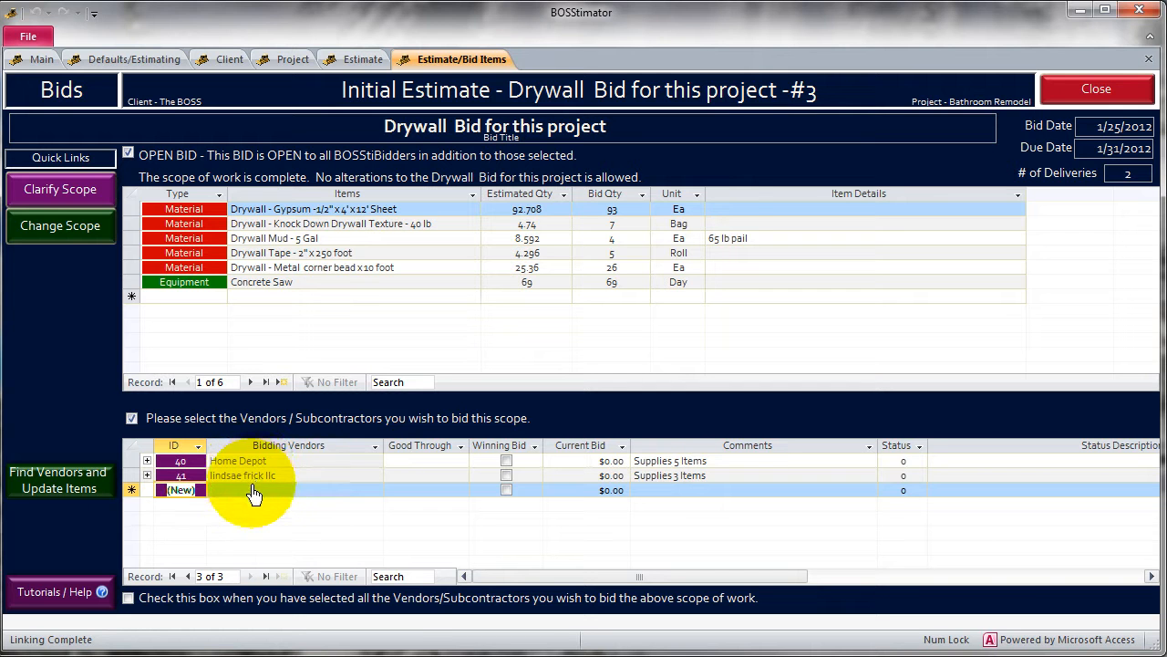
Add Premier Communications Group as a bidding vendor and mark the vendor selection for the drywall scope as complete.
left_click(374, 492)
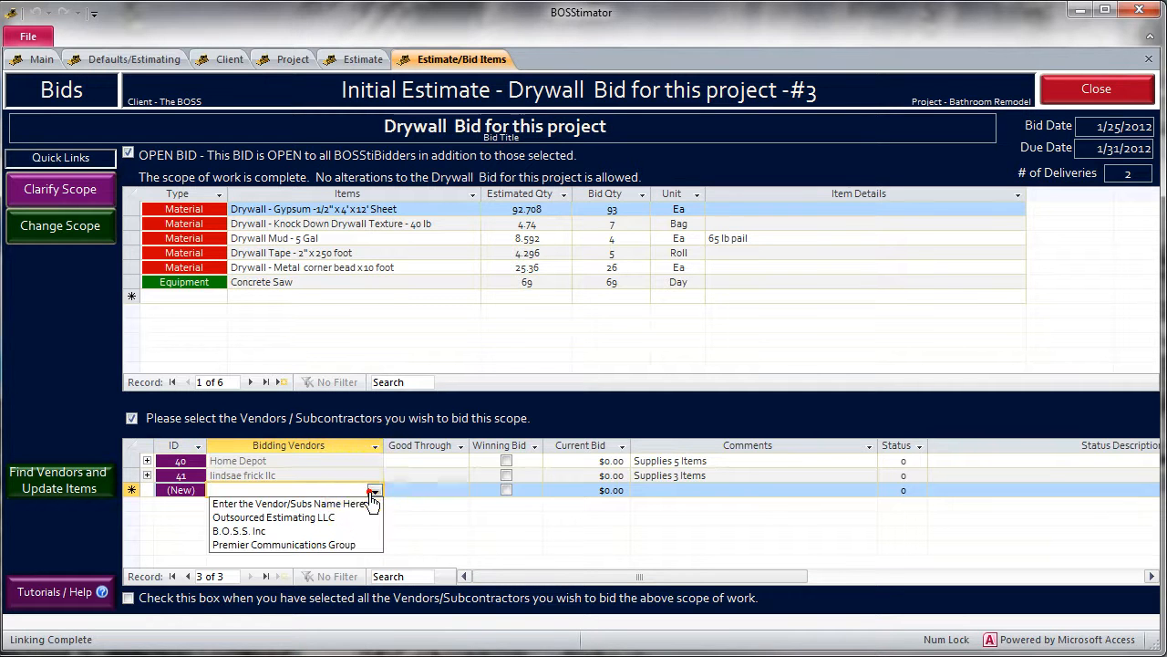
left_click(292, 545)
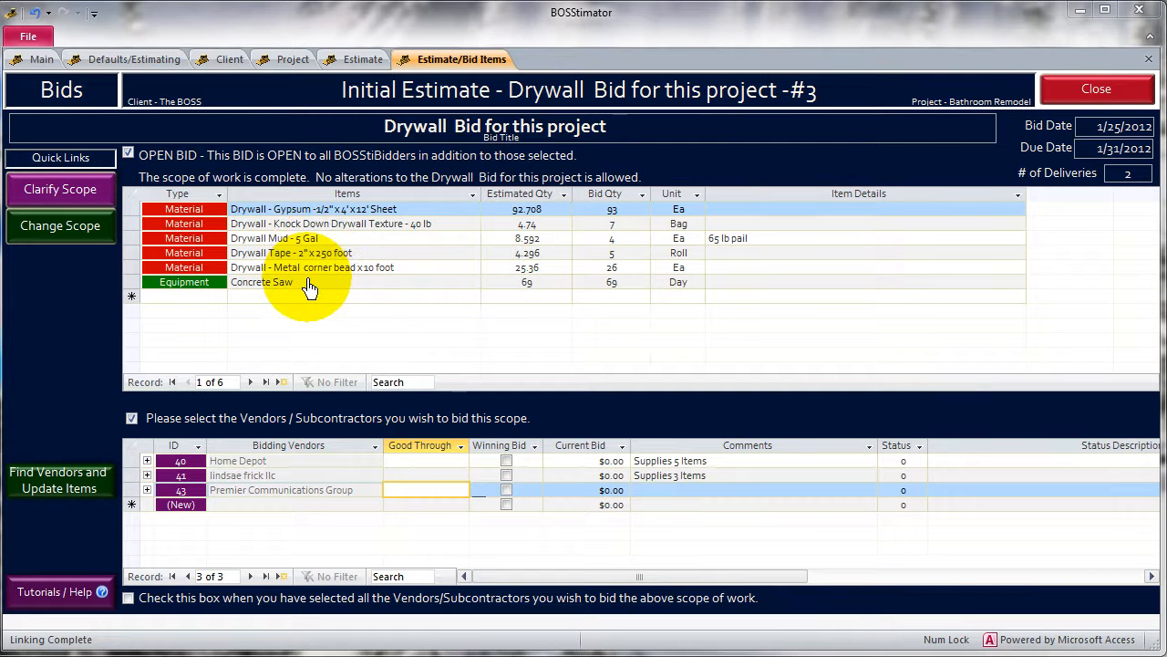
left_click(129, 598)
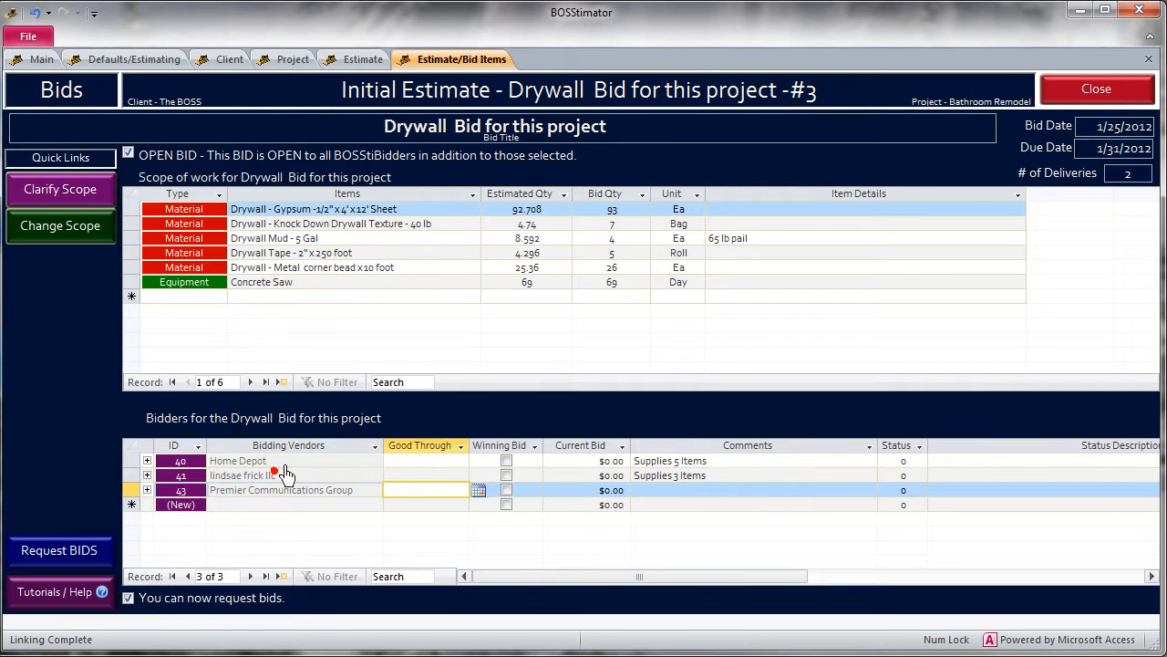
left_click(289, 257)
left_click(283, 284)
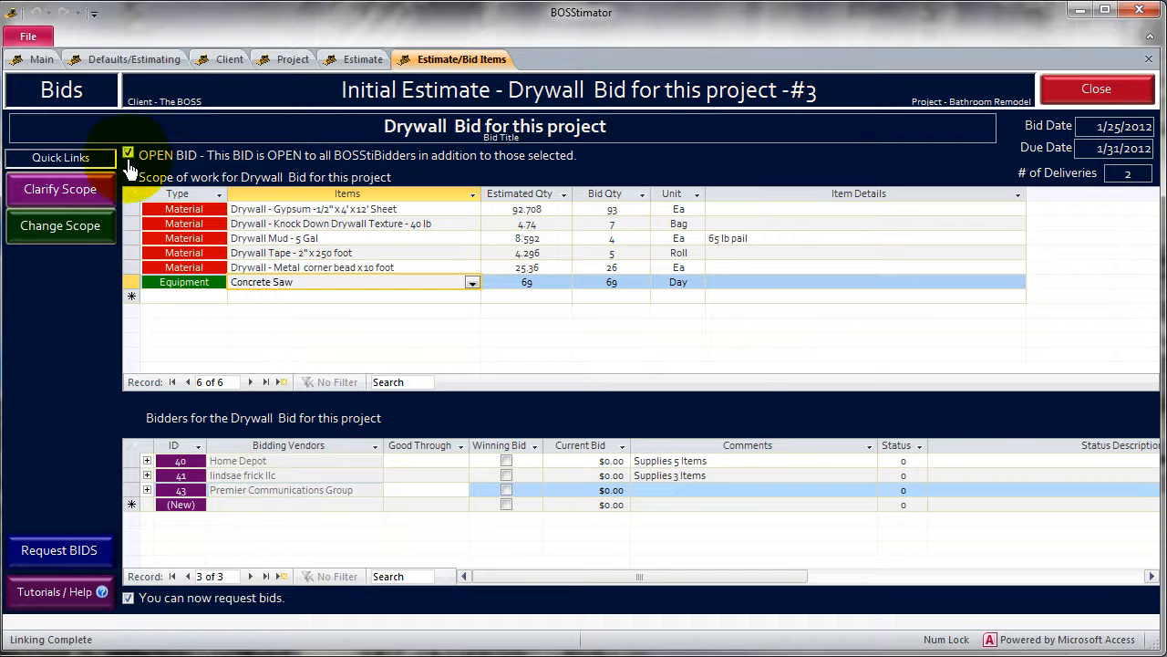
Request bids from the selected drywall vendors, acknowledge the publication notice and close the BOSStibidder web page.
left_click(80, 551)
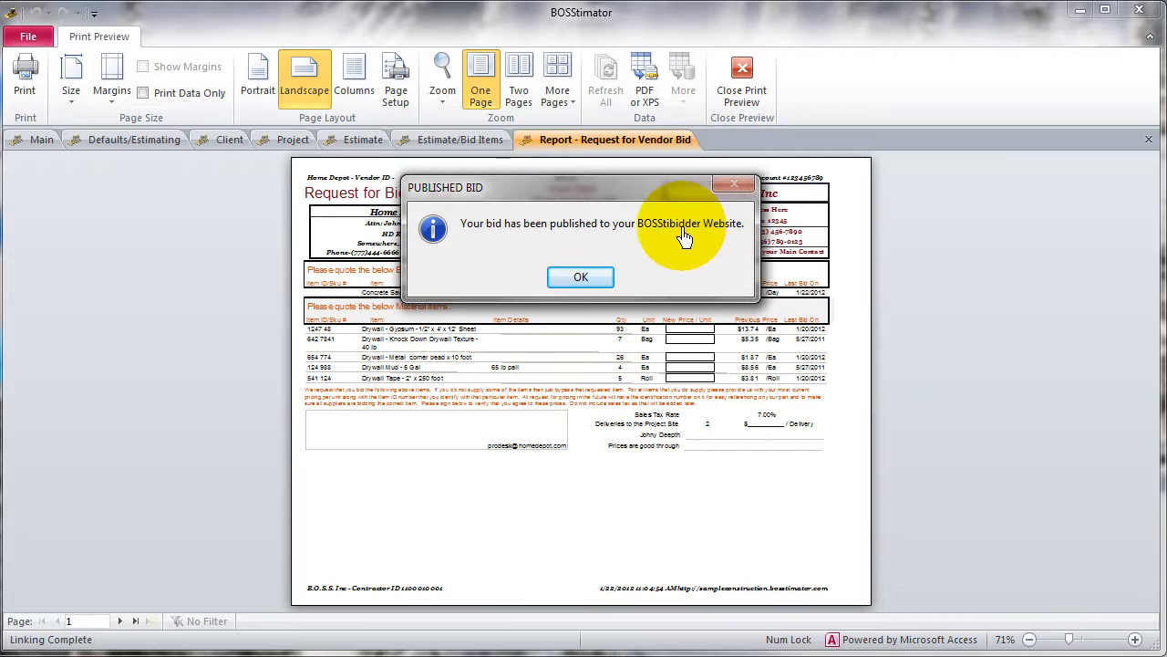
left_click(581, 278)
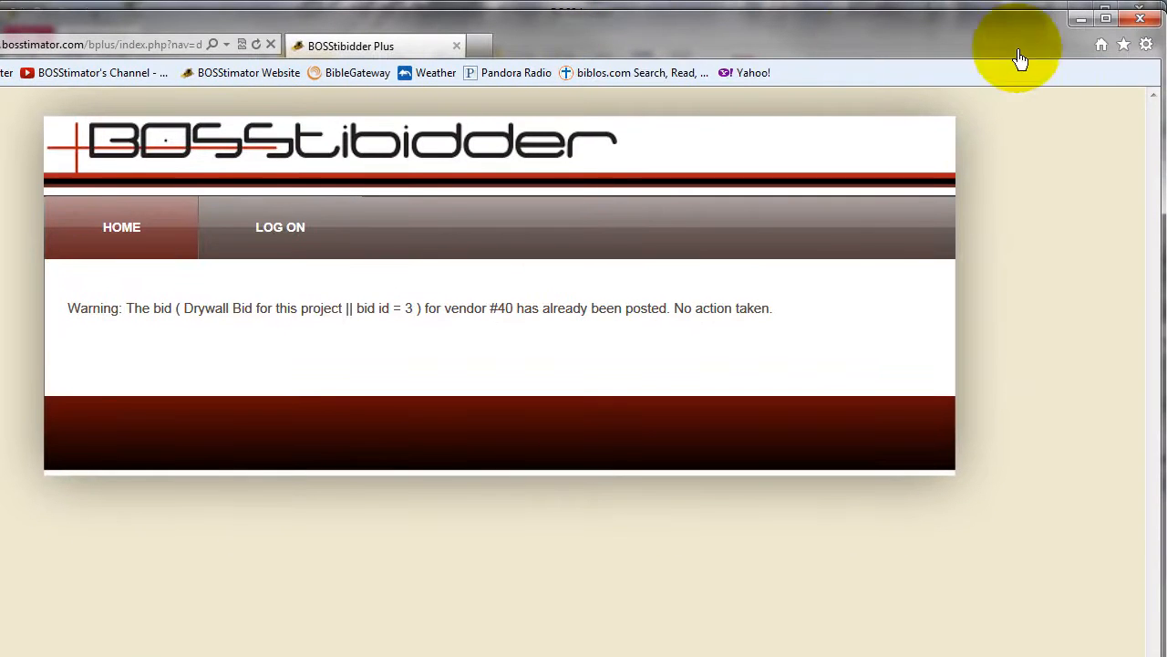
left_click(1138, 30)
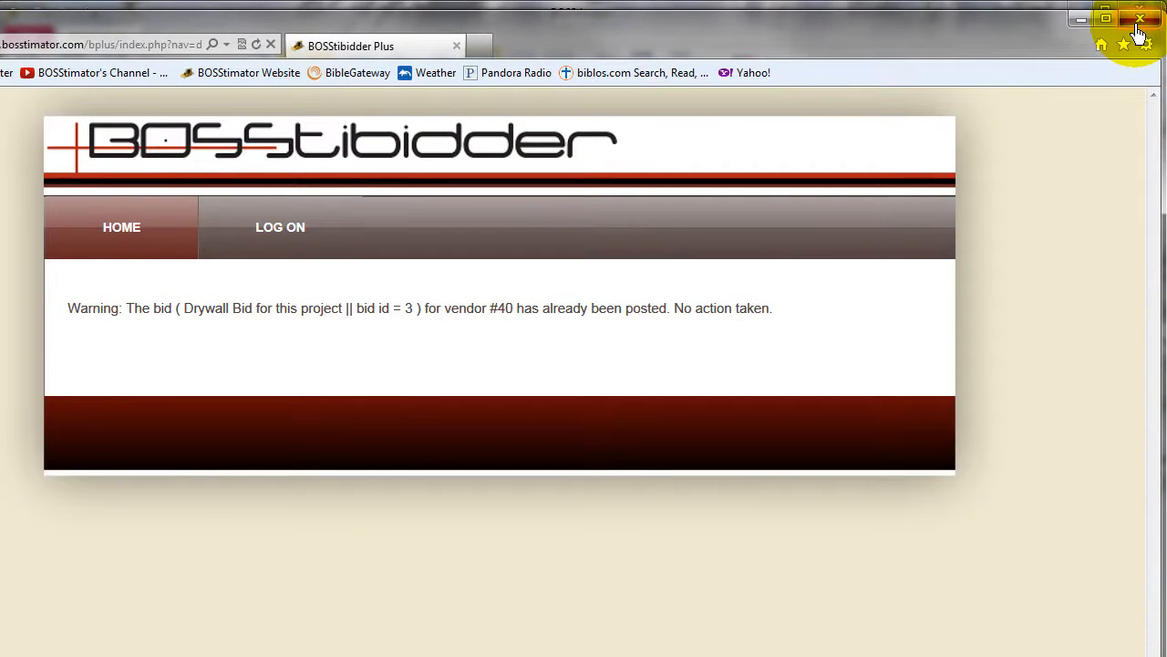
Examine the Home Depot request for bid up close, from the vendor details to the material items and signature area.
left_click(506, 260)
left_click(504, 261)
left_click(428, 195)
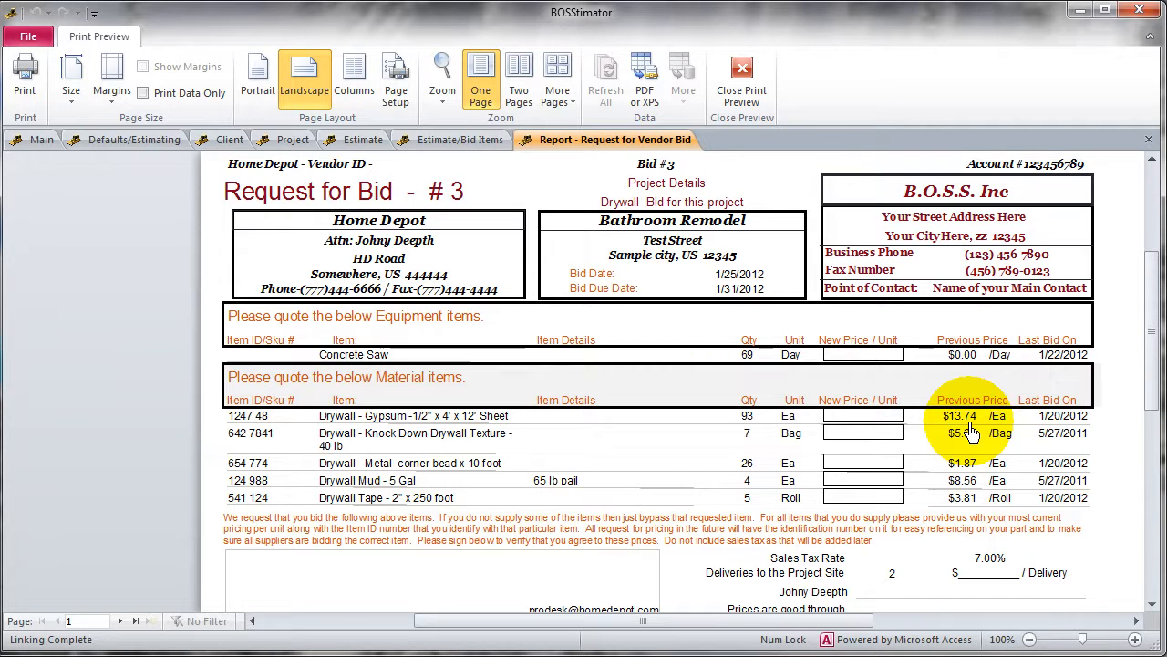
scroll(524, 428, "down", 2)
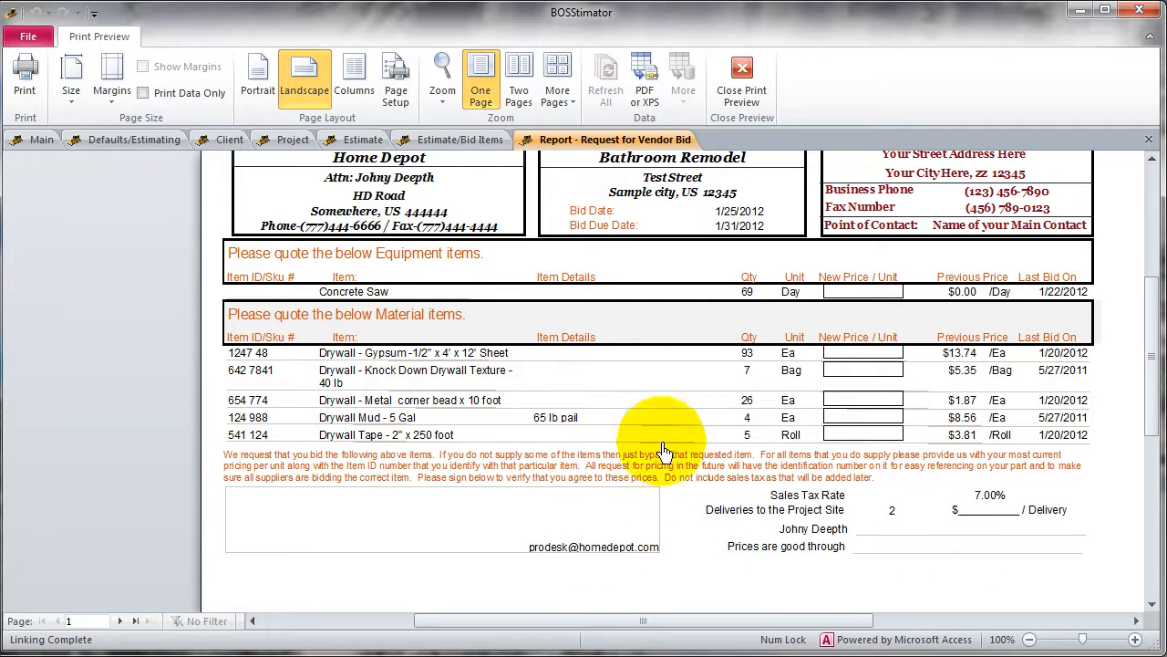
scroll(691, 511, "up", 5)
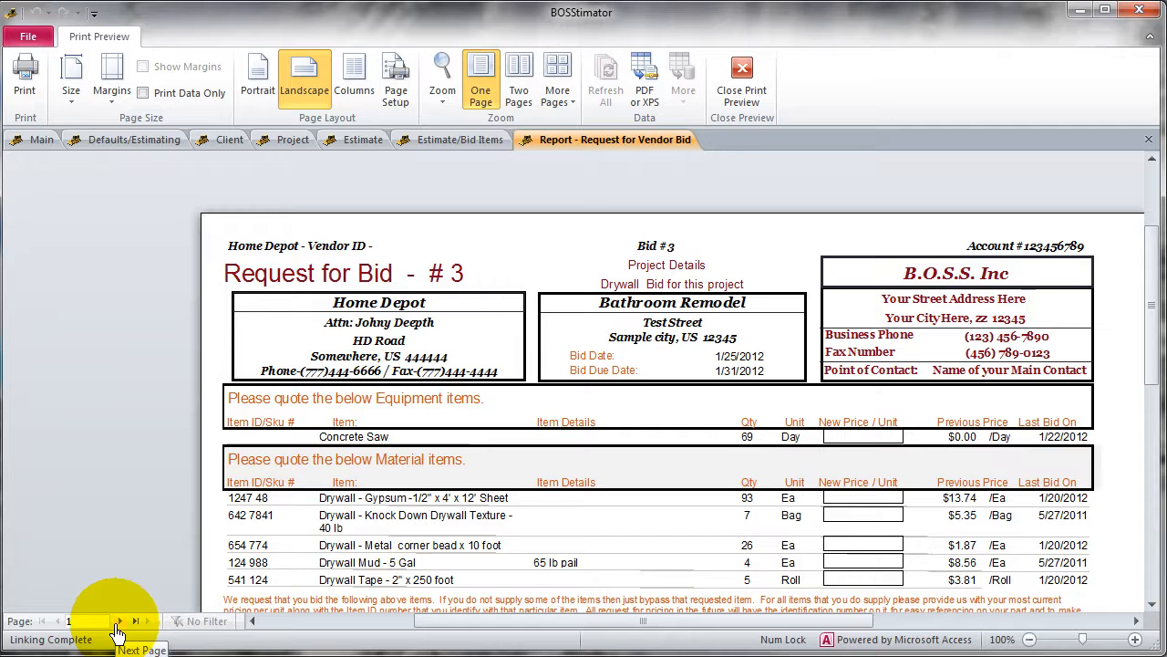
Page through the other vendors' bid requests and inspect the Premier Communications Group request up close and as a whole page.
left_click(119, 622)
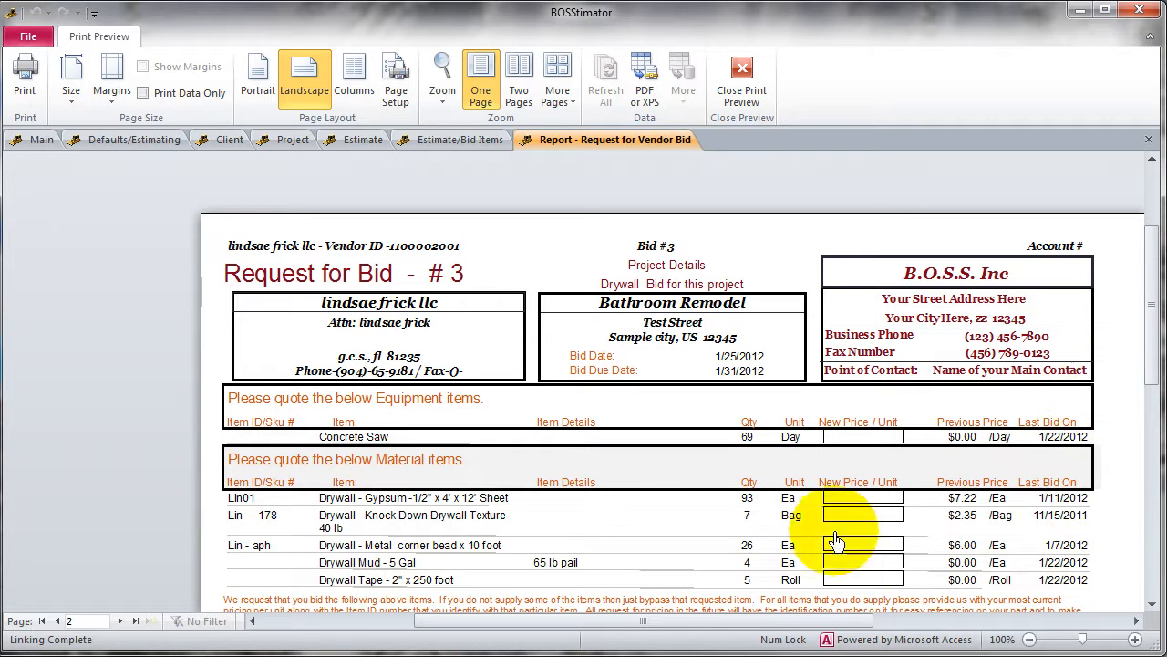
left_click(122, 621)
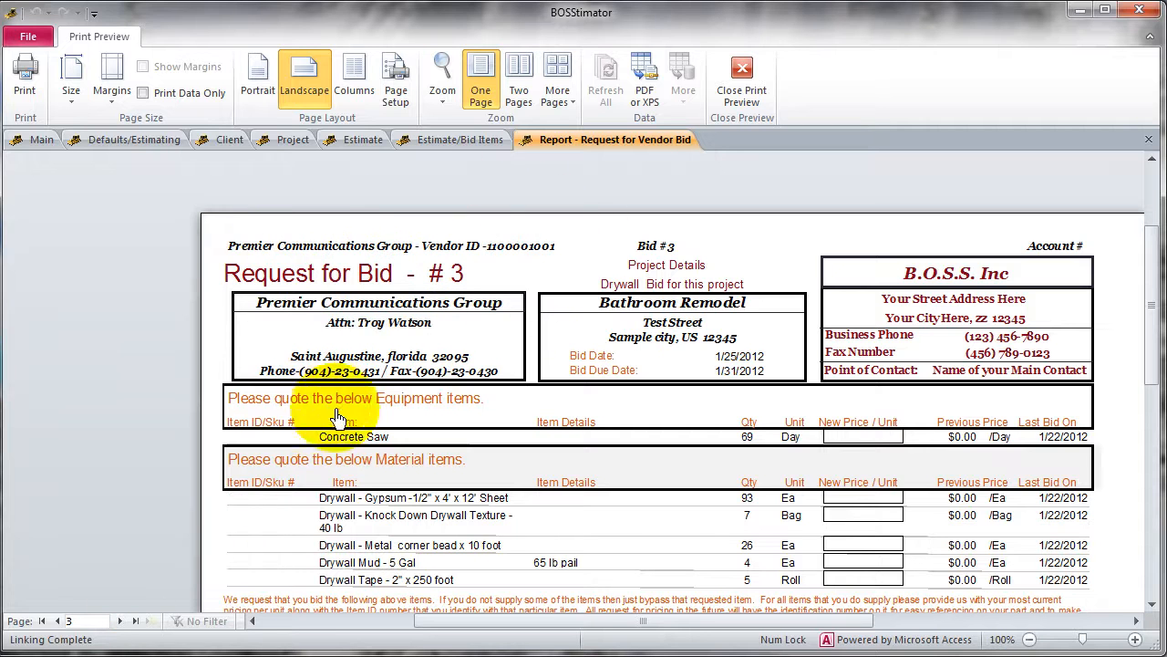
left_click(511, 399)
left_click(528, 399)
left_click(562, 383)
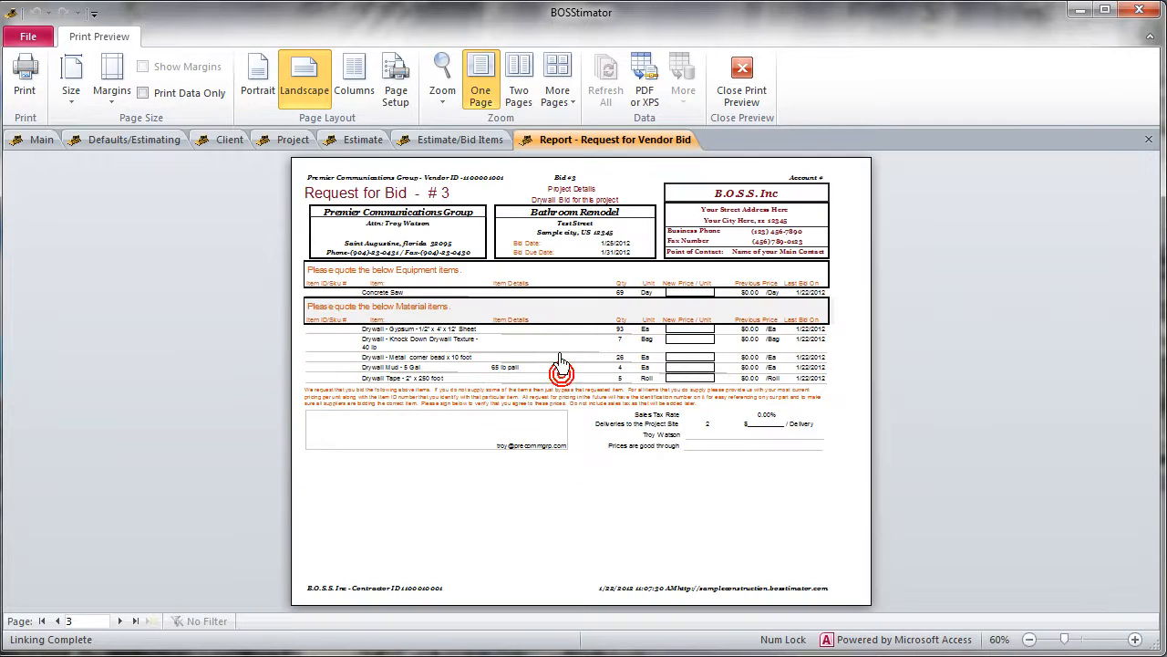
left_click(634, 294)
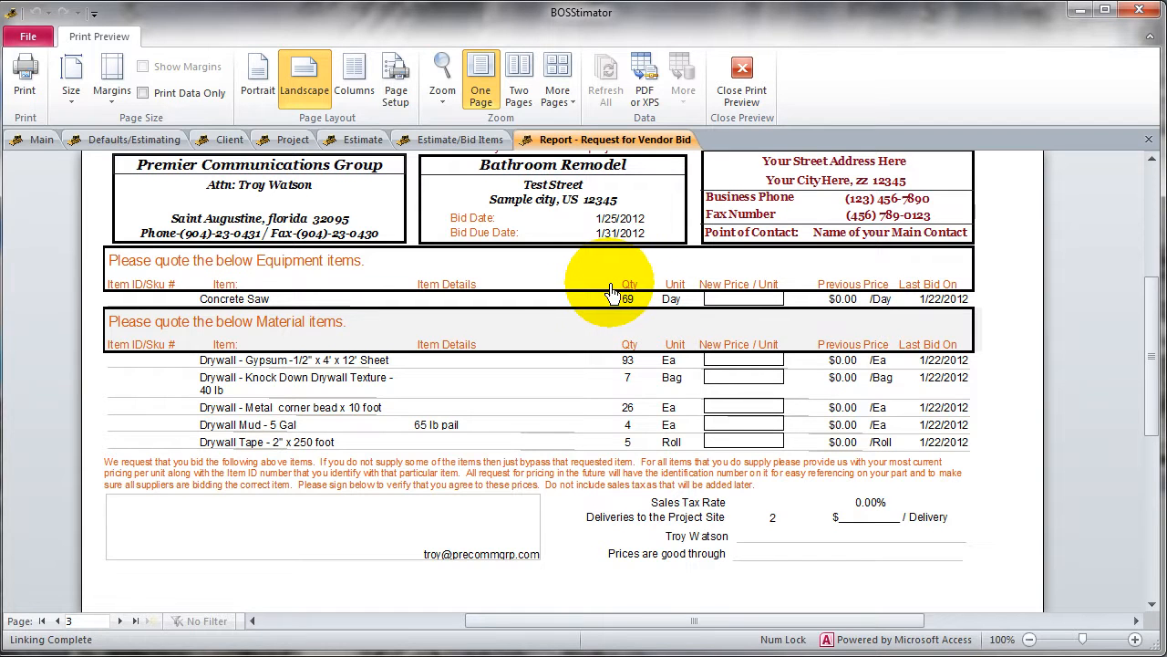
left_click(574, 329)
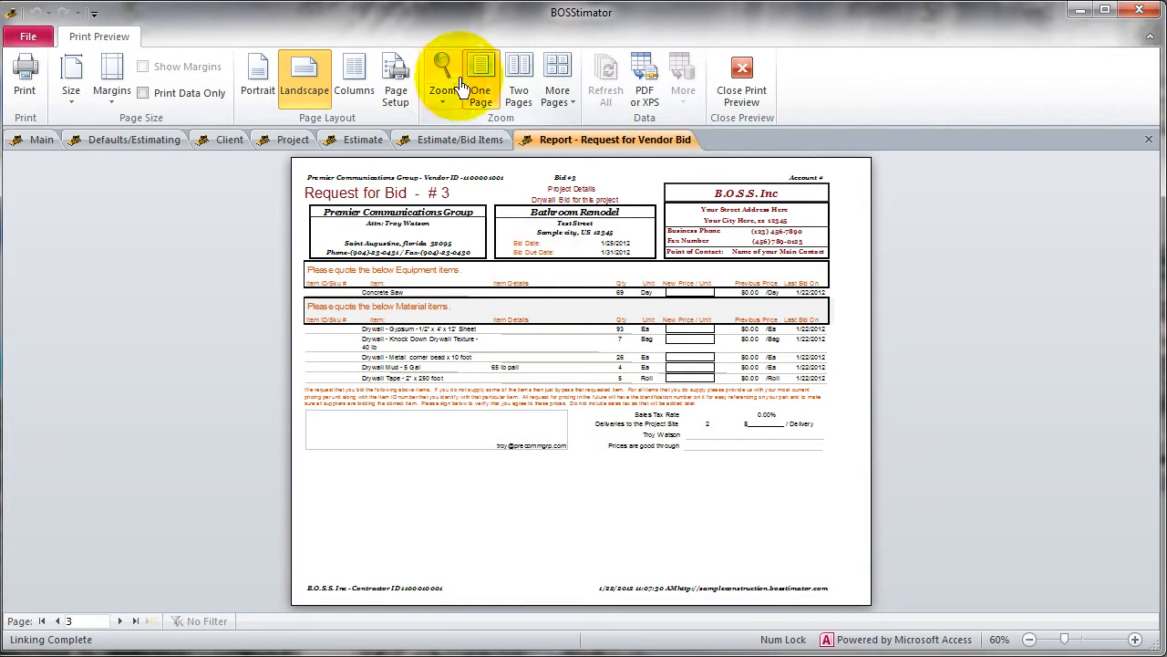
View the bid requests two pages at a time from the first page and close the print preview.
left_click(519, 93)
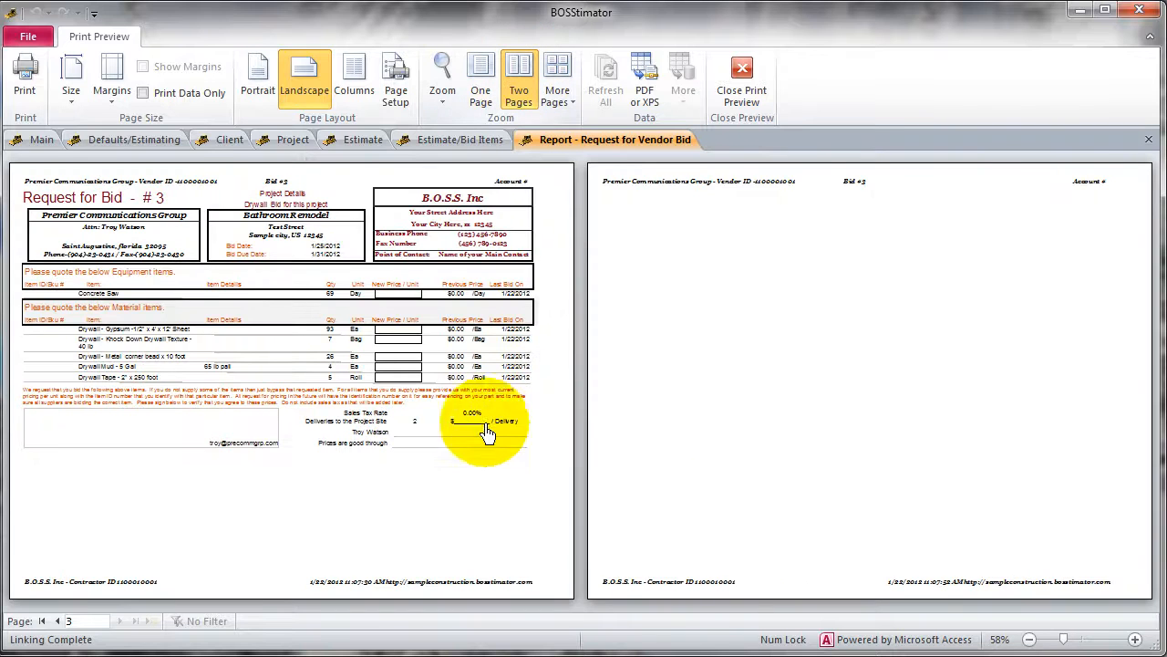
left_click(43, 621)
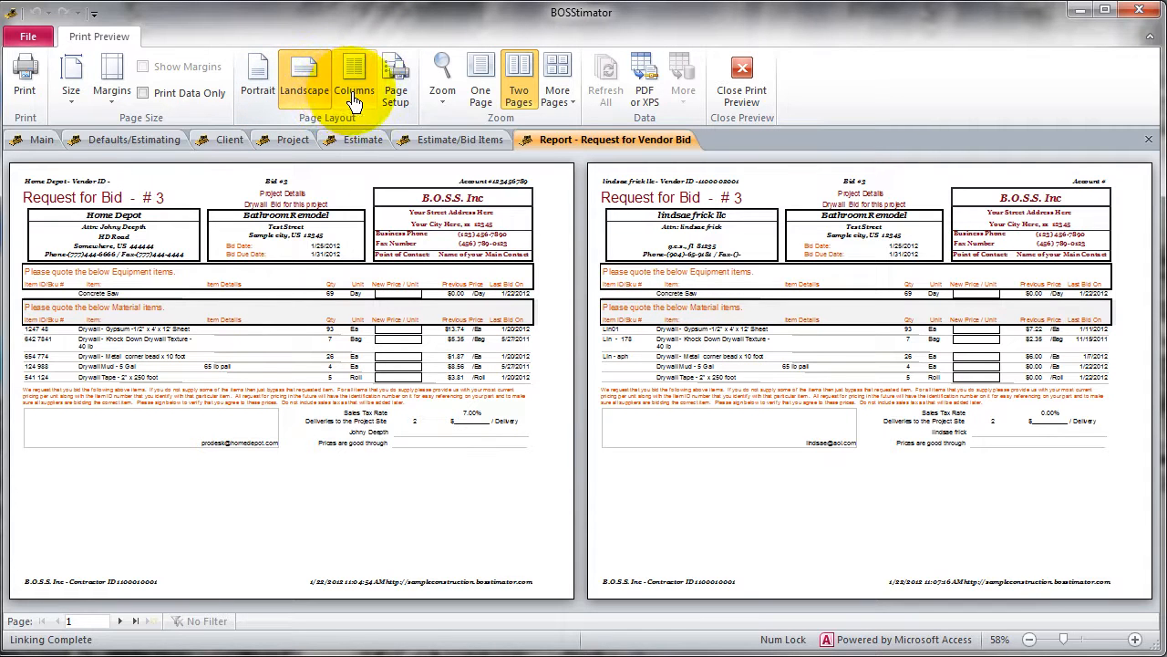
left_click(743, 77)
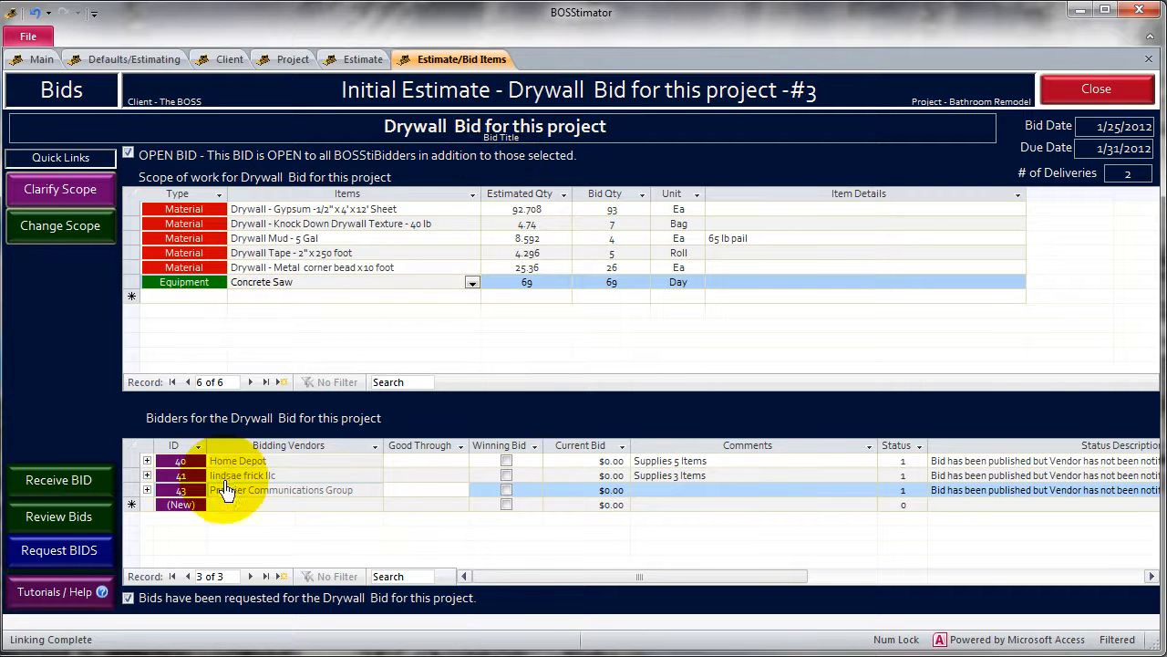
Review the bid form for Home Depot from the drywall bidders list twice, closing it without saving each time.
left_click(179, 462)
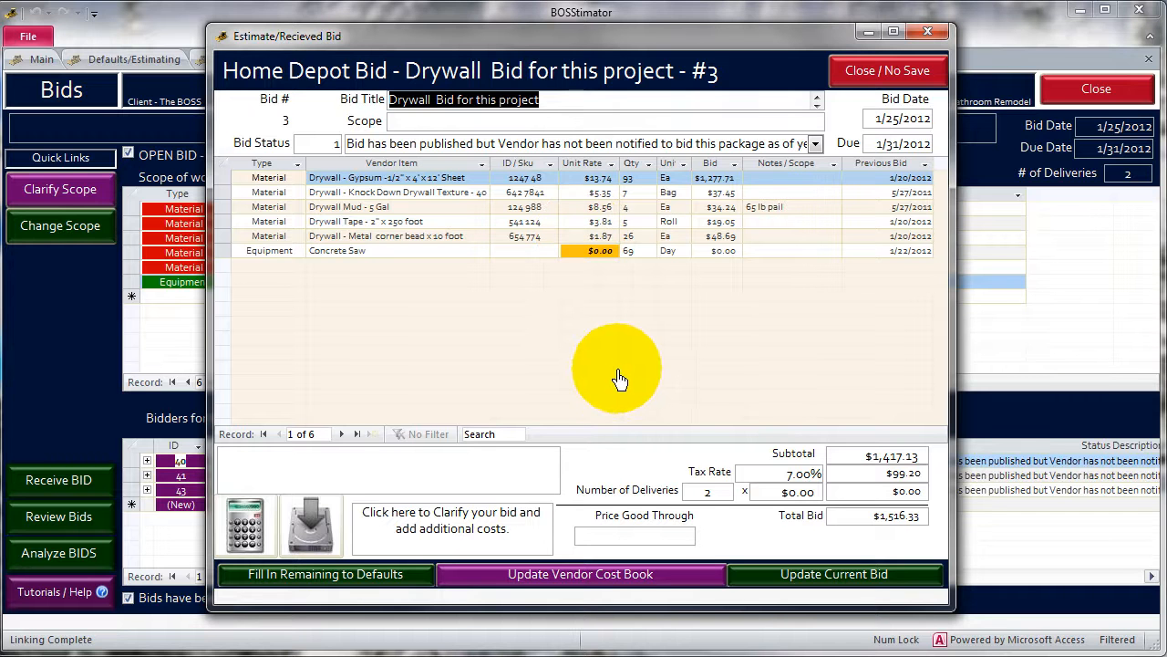
left_click(848, 73)
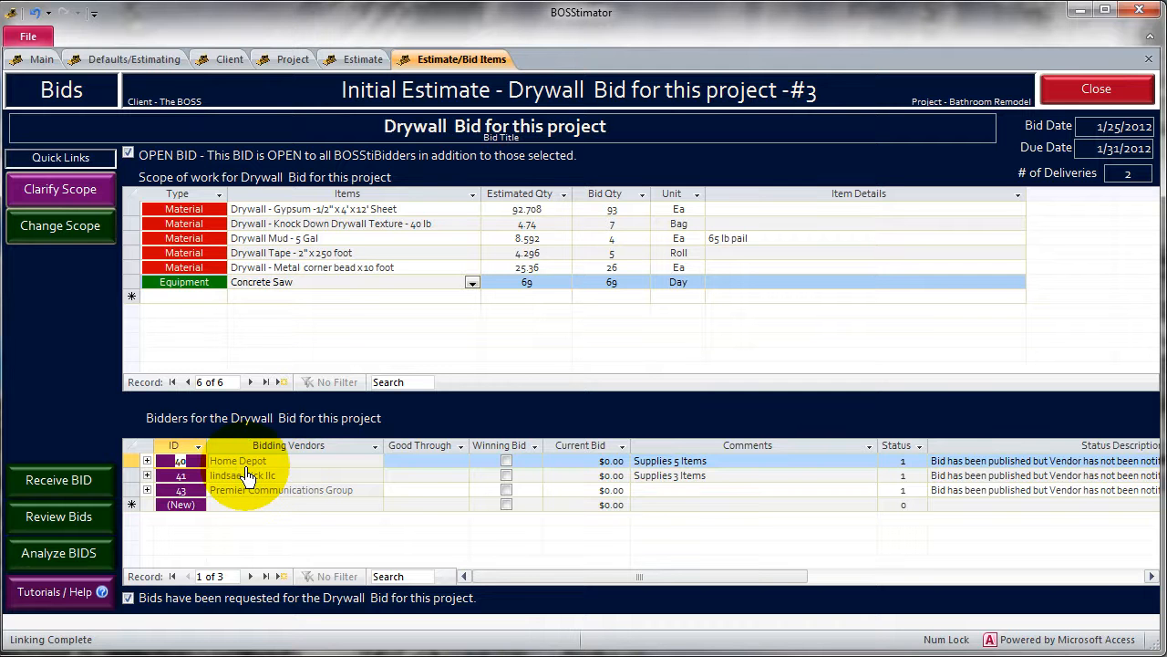
left_click(182, 463)
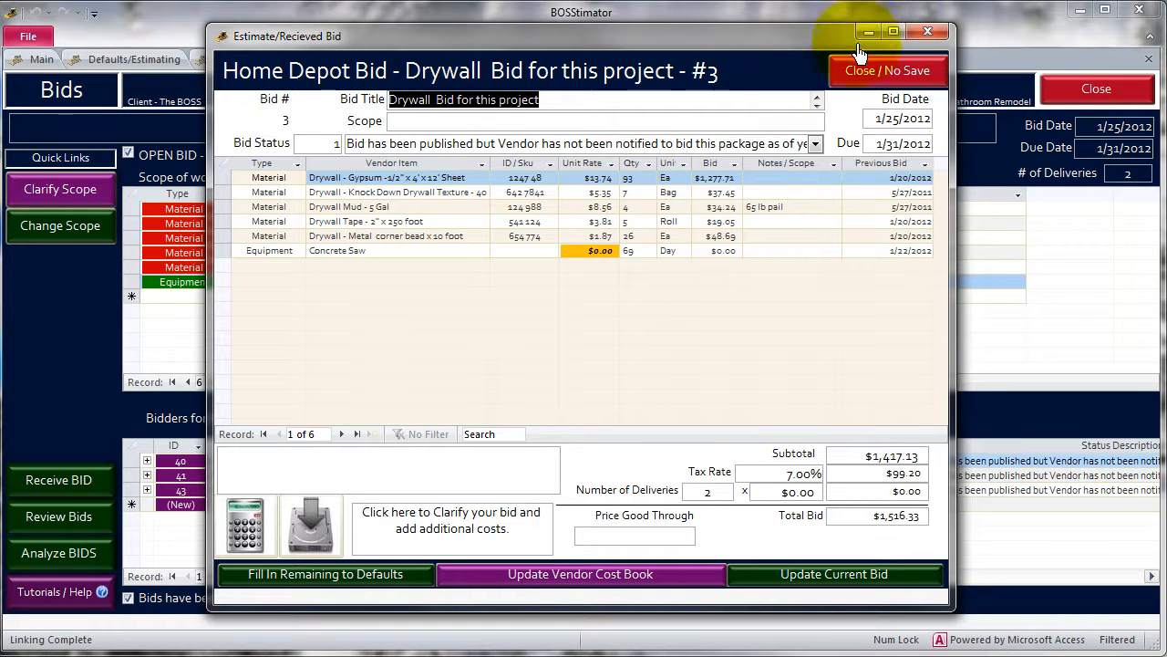
left_click(898, 72)
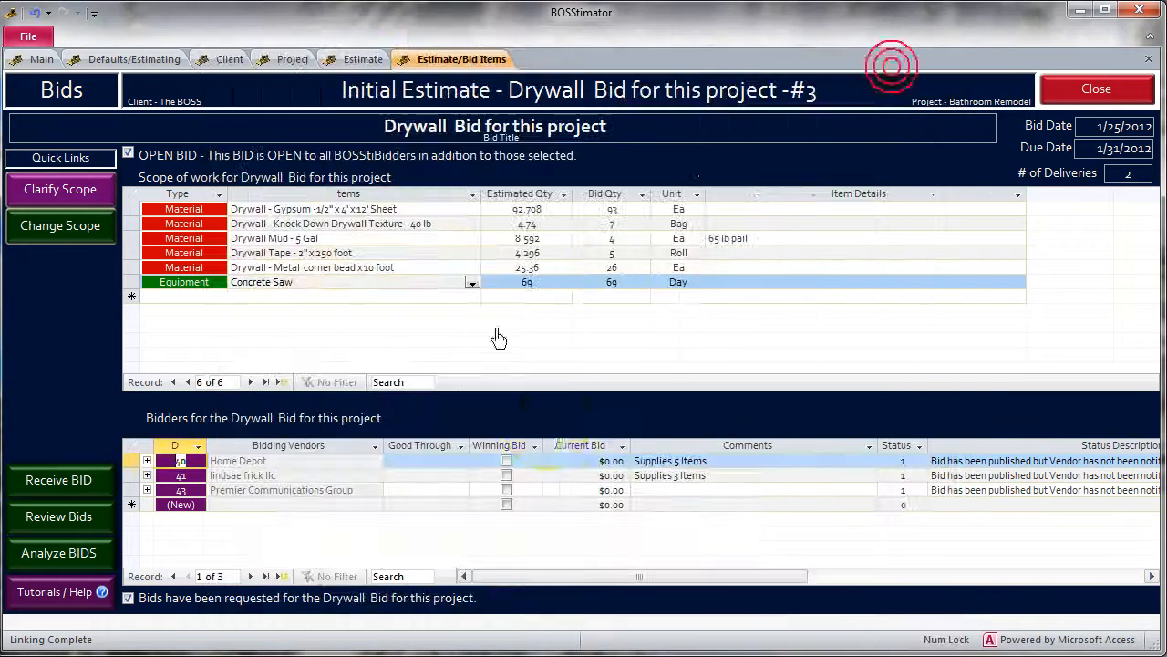